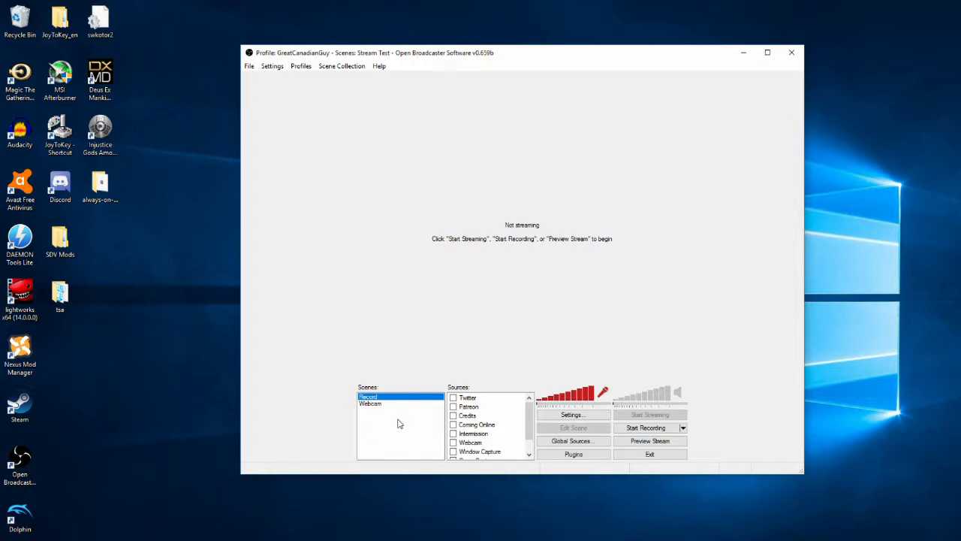
- Add a new scene named Example to the scene list
right_click(390, 426)
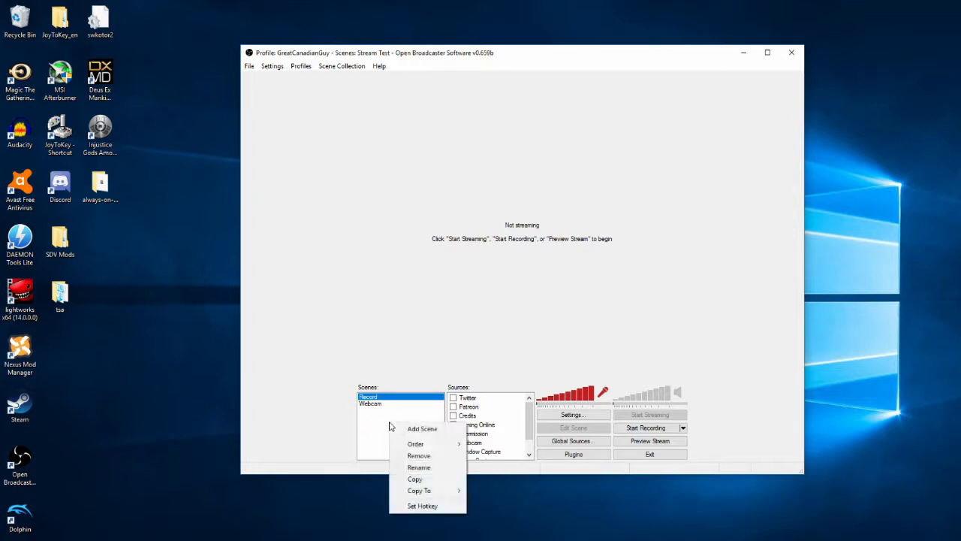
click(432, 435)
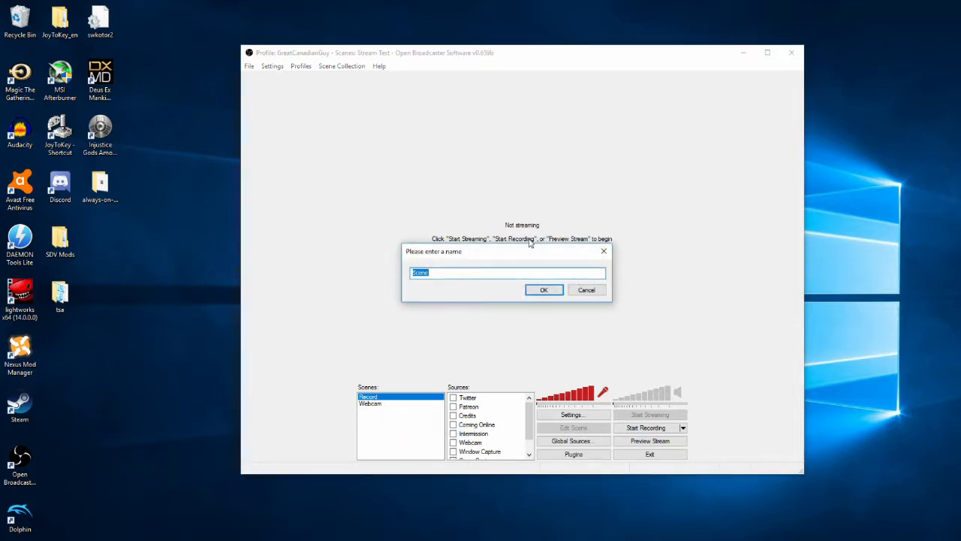
text(Example)
click(545, 292)
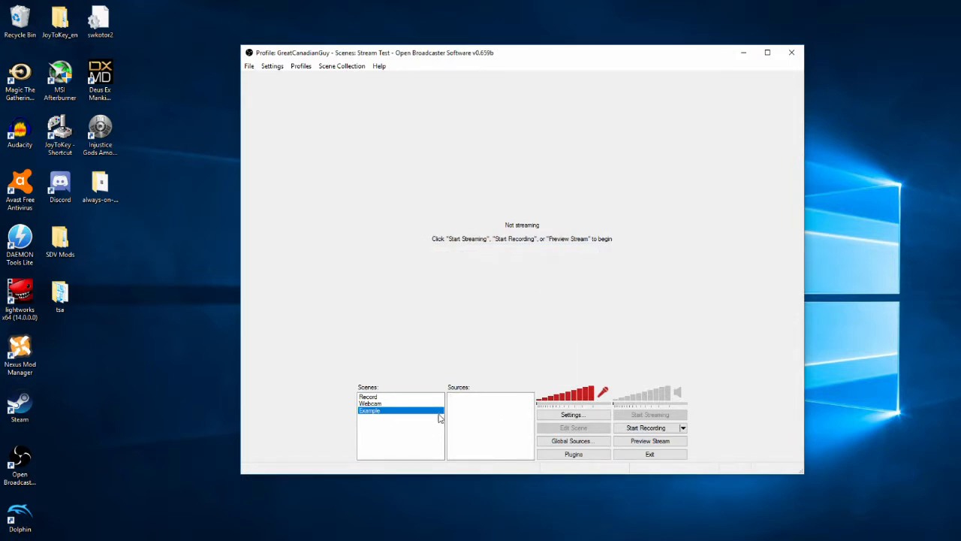
- Add a Monitor Capture source with its default name and settings to the Example scene and start the stream preview
right_click(480, 418)
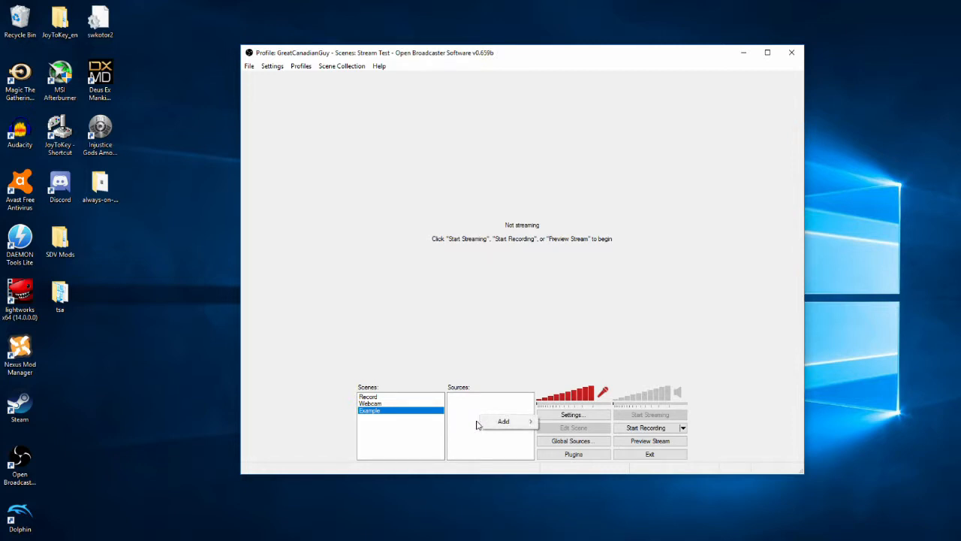
mouse_move(512, 425)
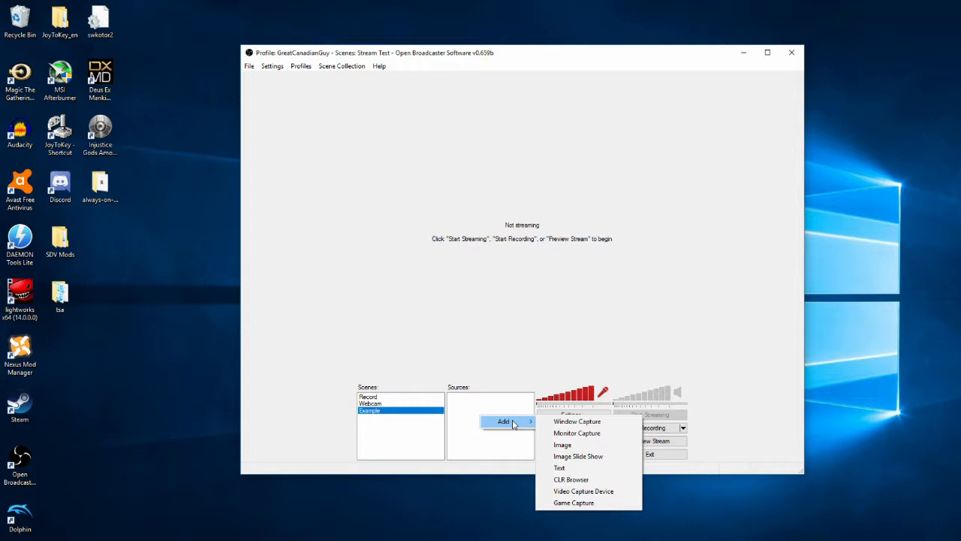
click(589, 436)
key(Return)
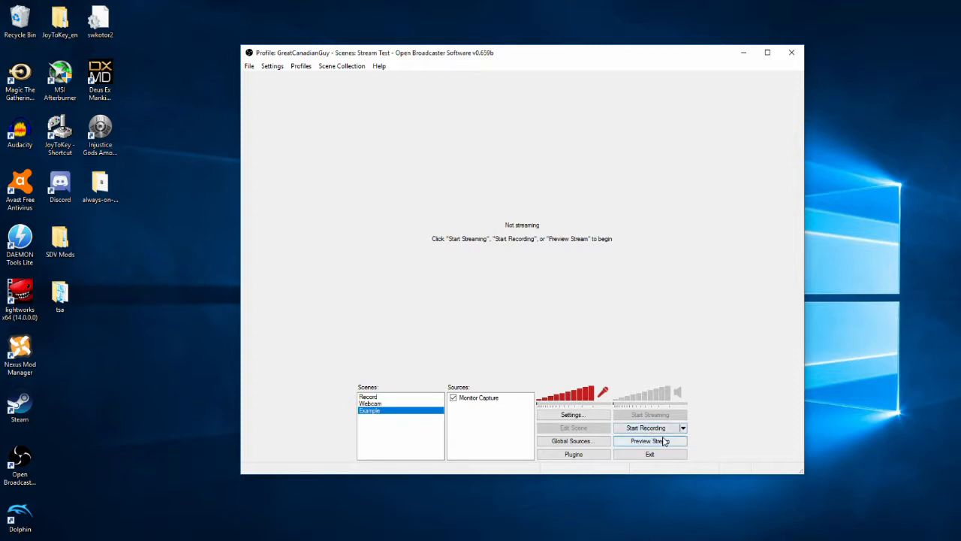
click(650, 440)
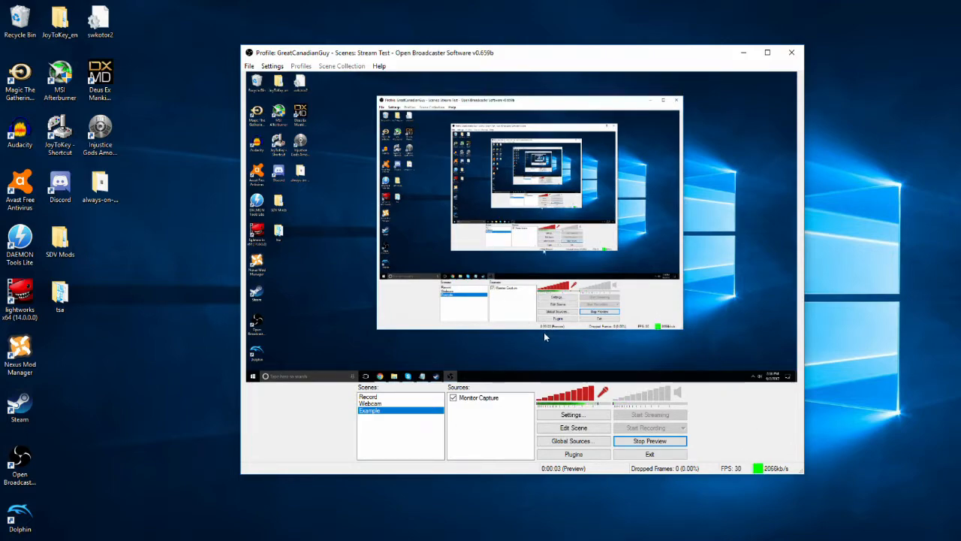
drag(440, 57, 405, 70)
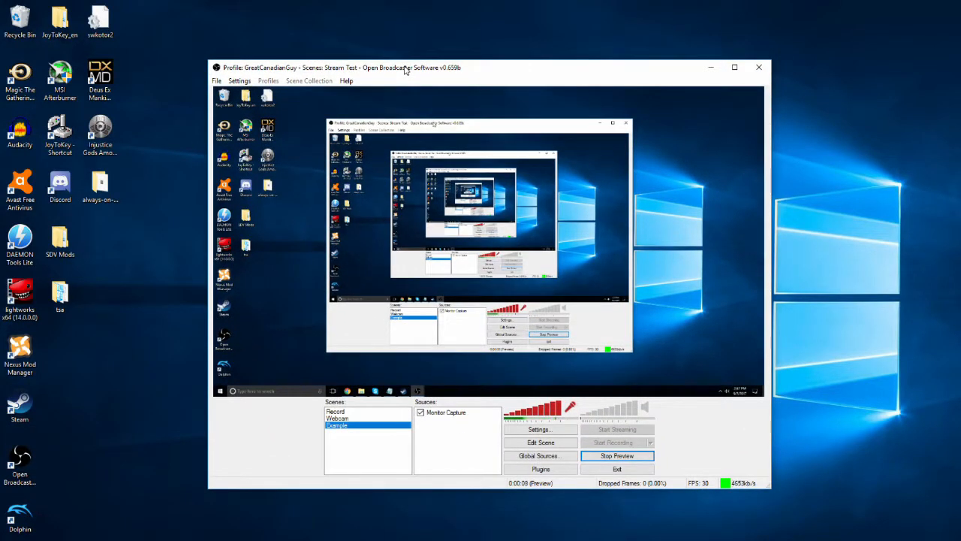
- Switch the Monitor Capture source off and back on twice while watching the preview
click(420, 414)
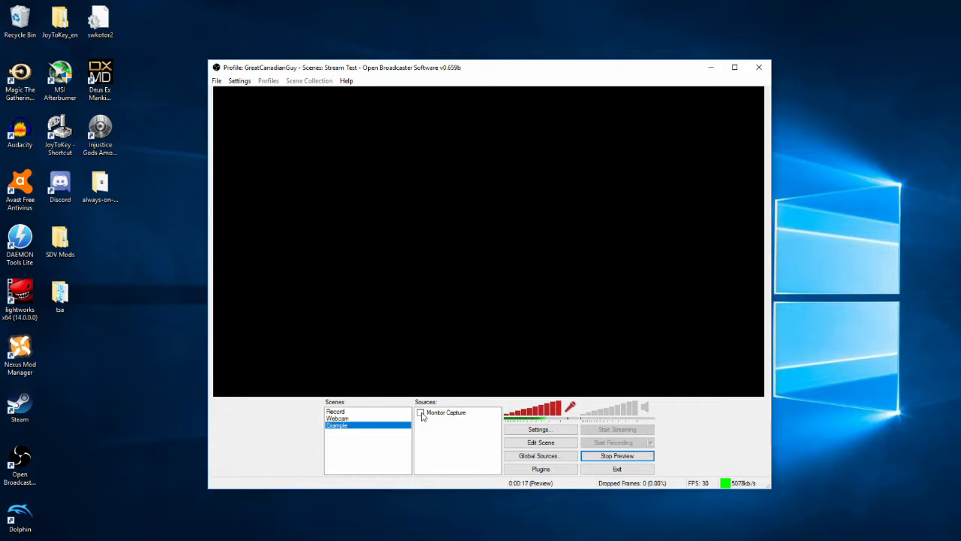
click(420, 414)
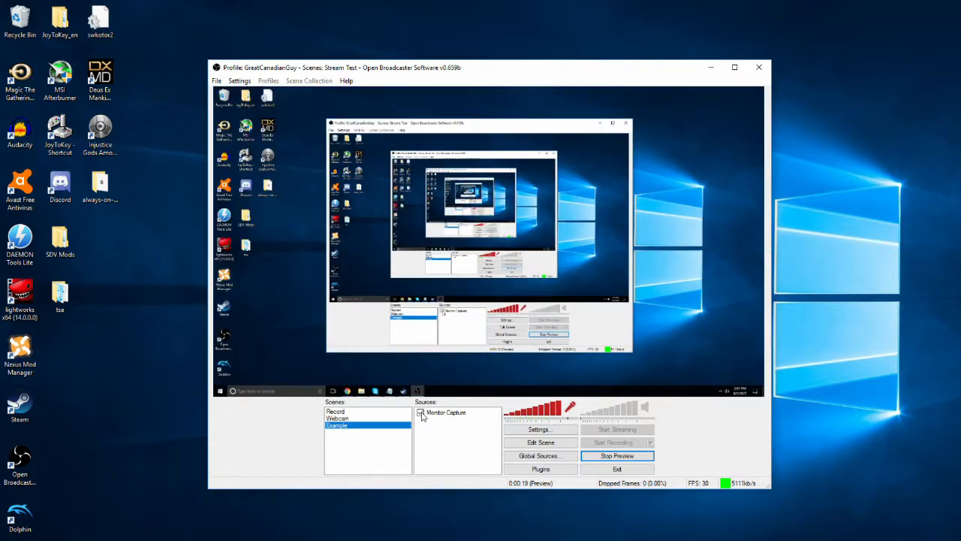
click(420, 414)
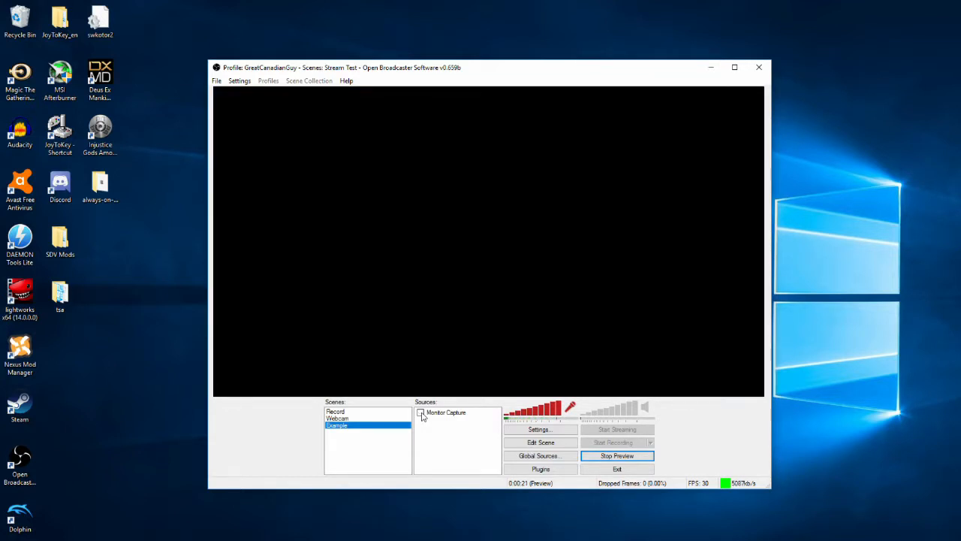
click(420, 414)
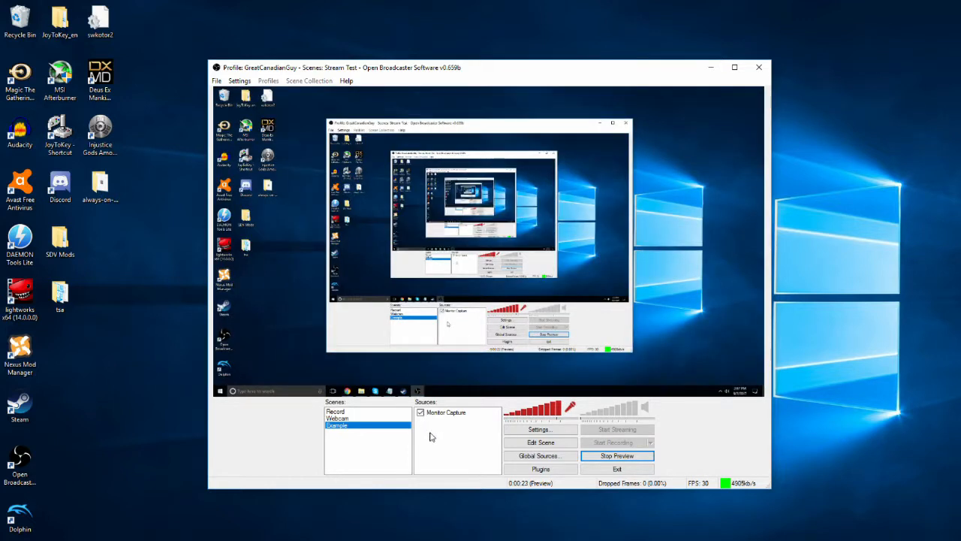
- Add a Game Capture source to the Example scene, keeping the default name, application and capture options
right_click(431, 434)
mouse_move(454, 440)
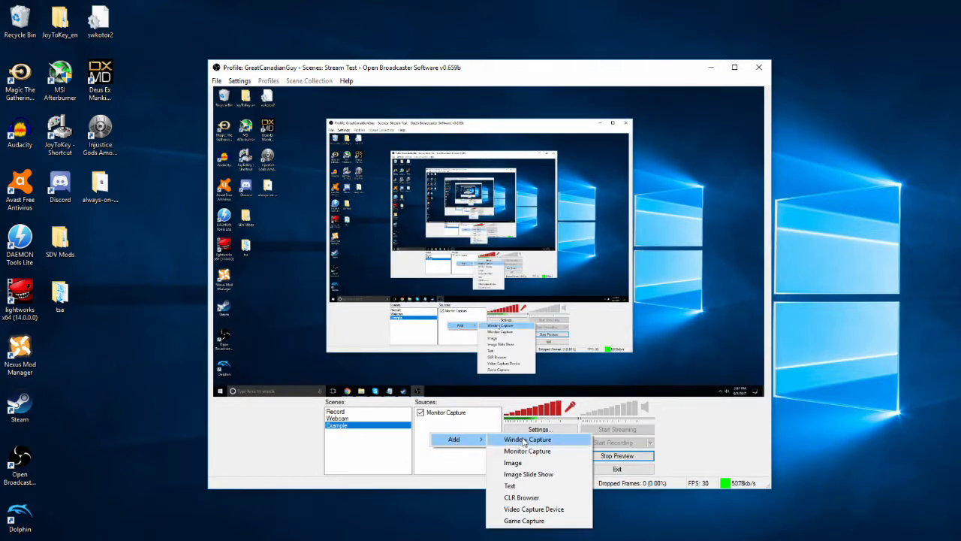
click(546, 521)
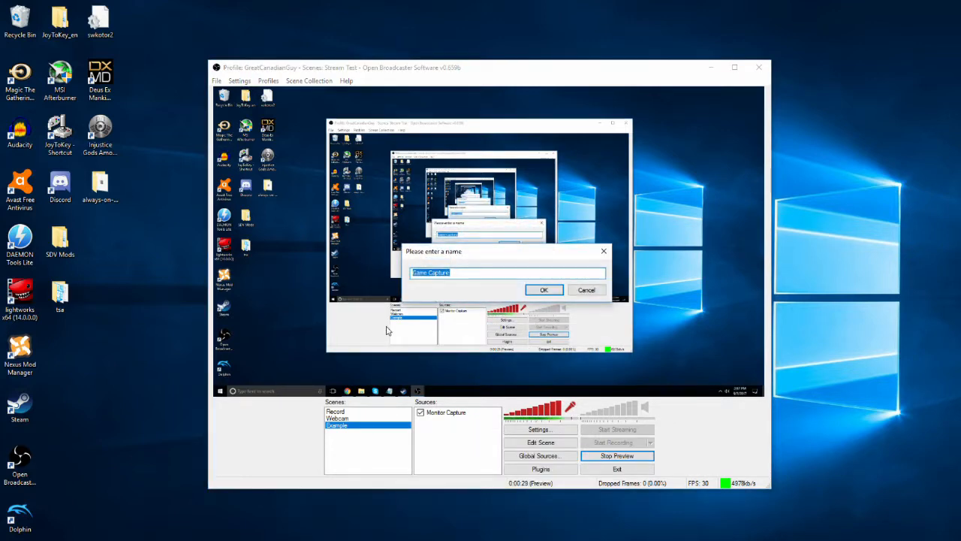
click(544, 290)
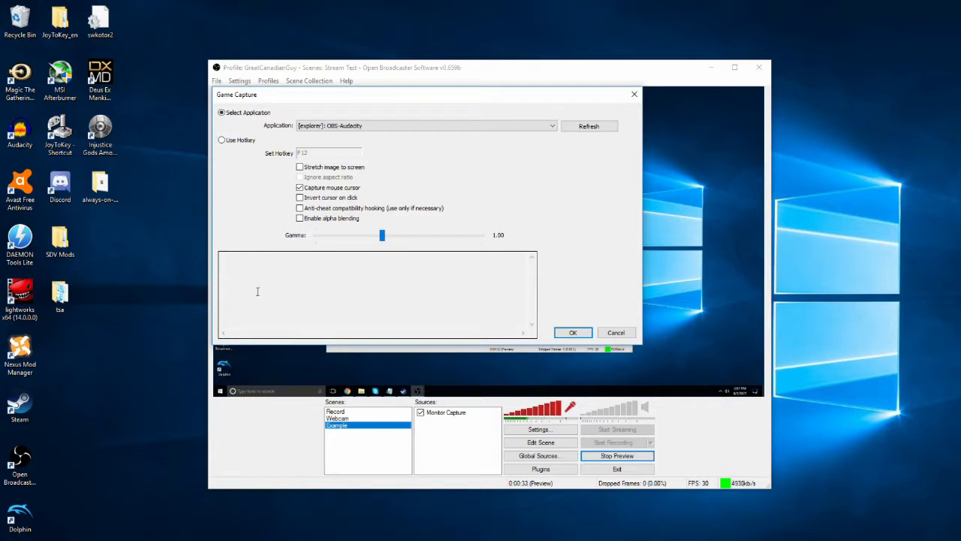
click(432, 128)
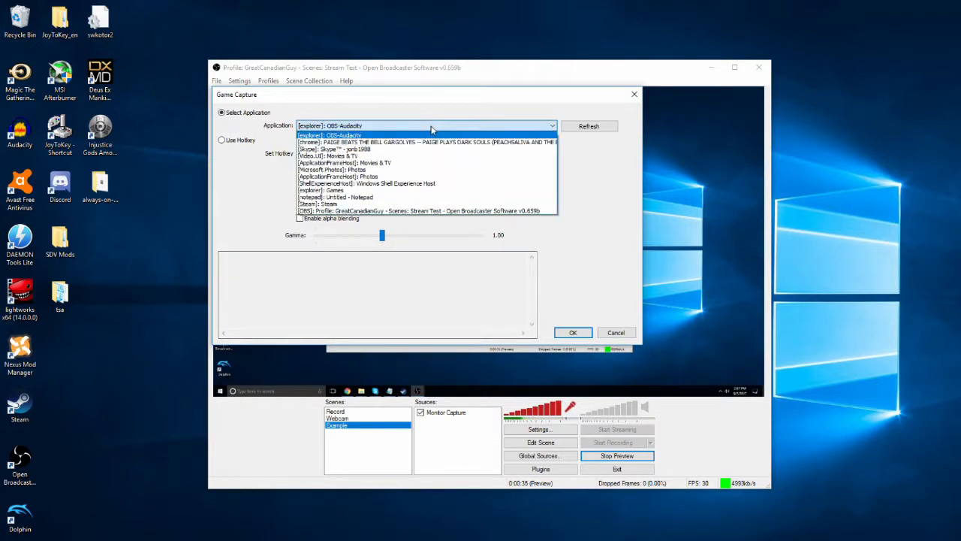
click(431, 128)
drag(392, 102, 449, 119)
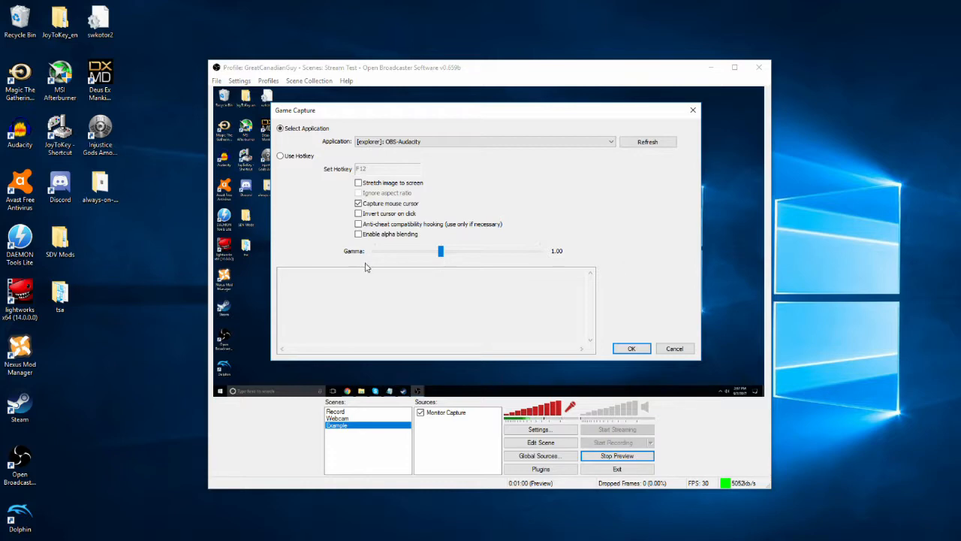
click(632, 349)
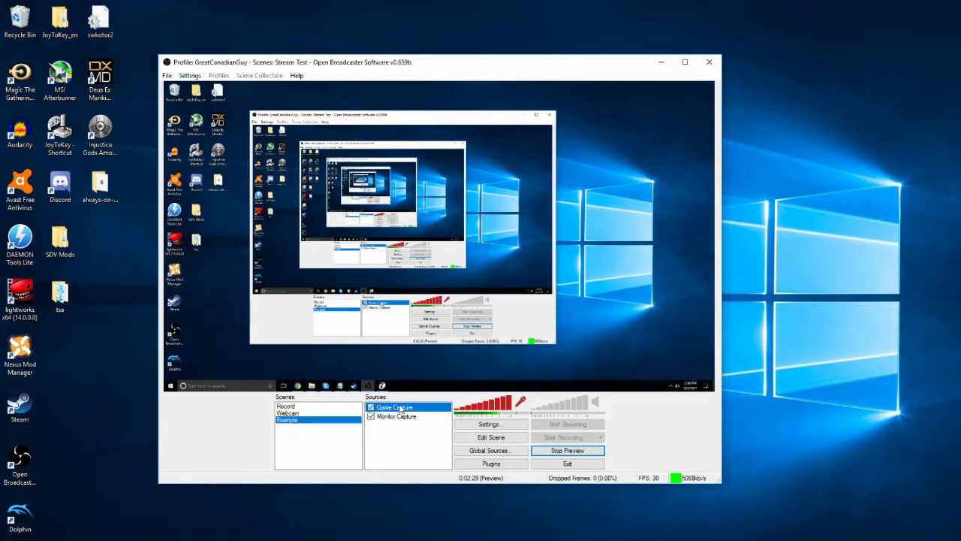
- Examine the stacking order of the two sources and the ordering options for Game Capture
click(395, 421)
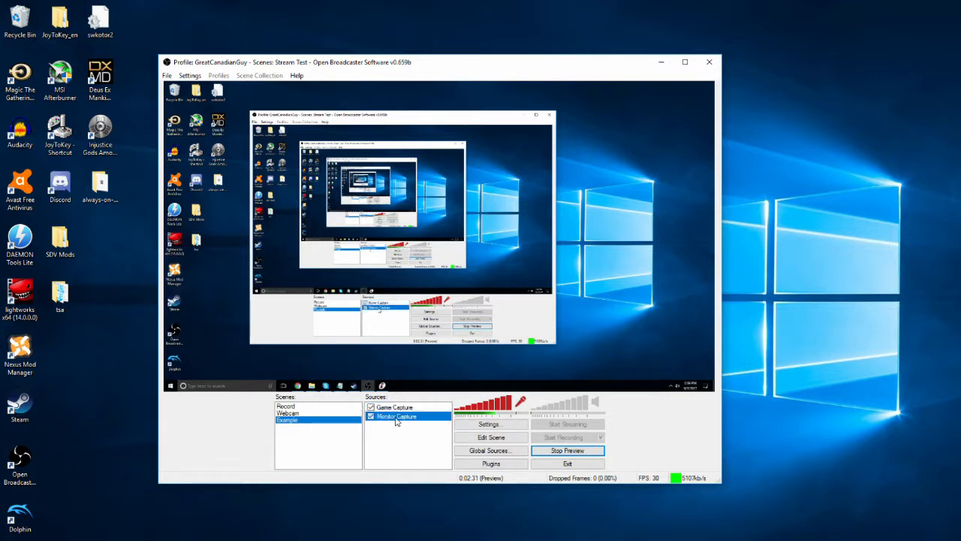
click(400, 409)
click(398, 422)
right_click(397, 409)
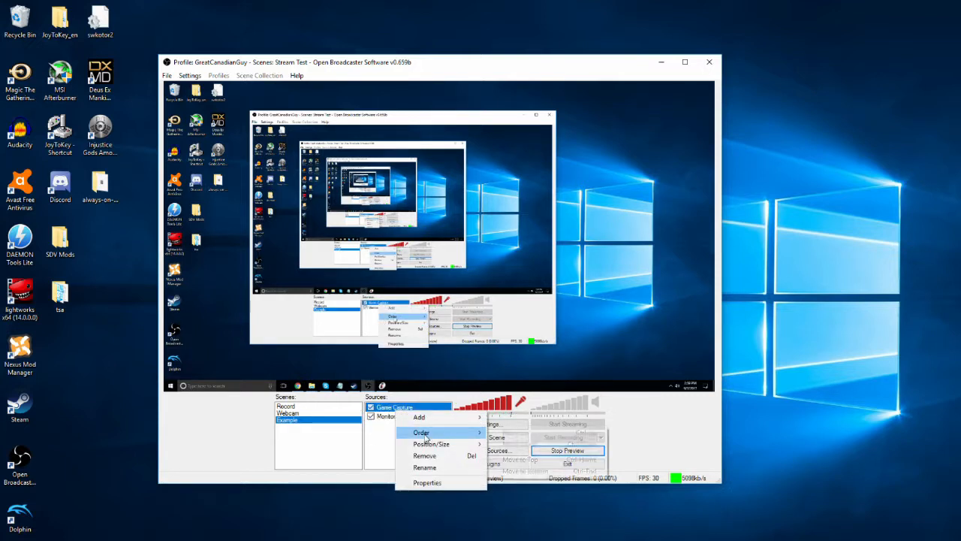
mouse_move(426, 435)
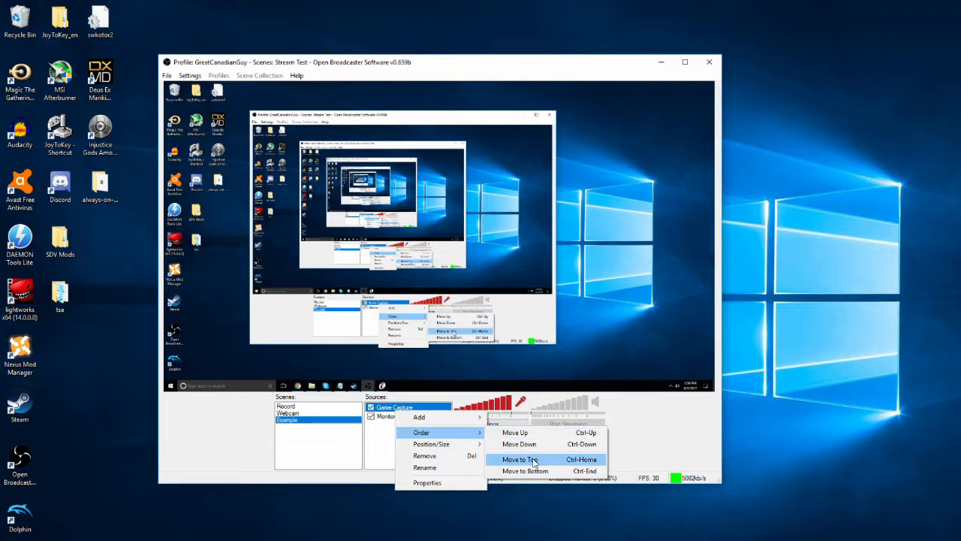
click(367, 453)
click(395, 419)
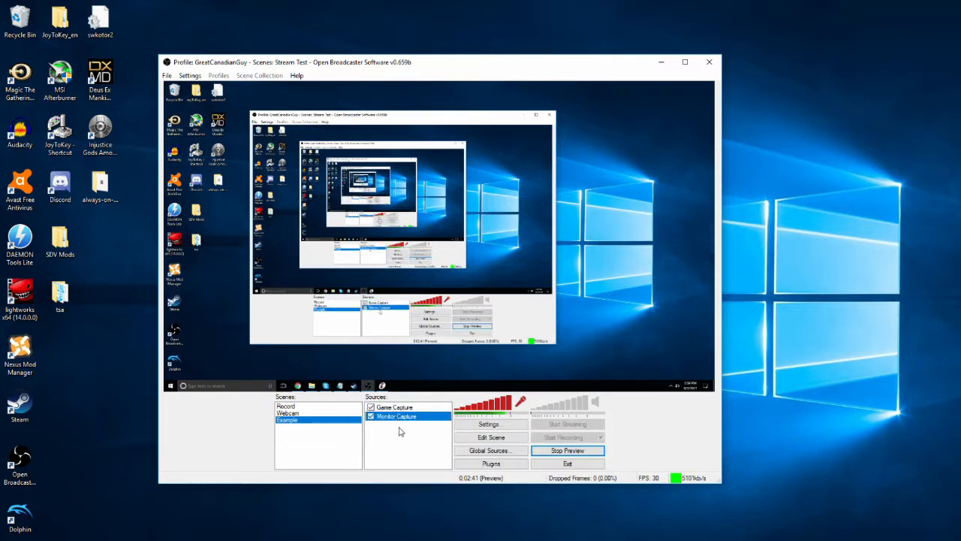
click(404, 431)
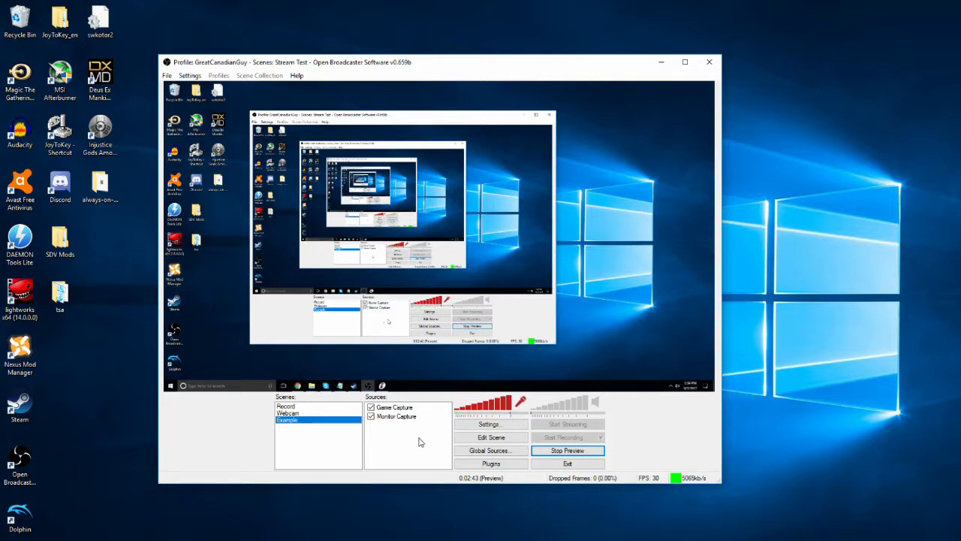
- Move Monitor Capture above Game Capture in the source order, and return Game Capture to the first place
click(406, 419)
right_click(403, 418)
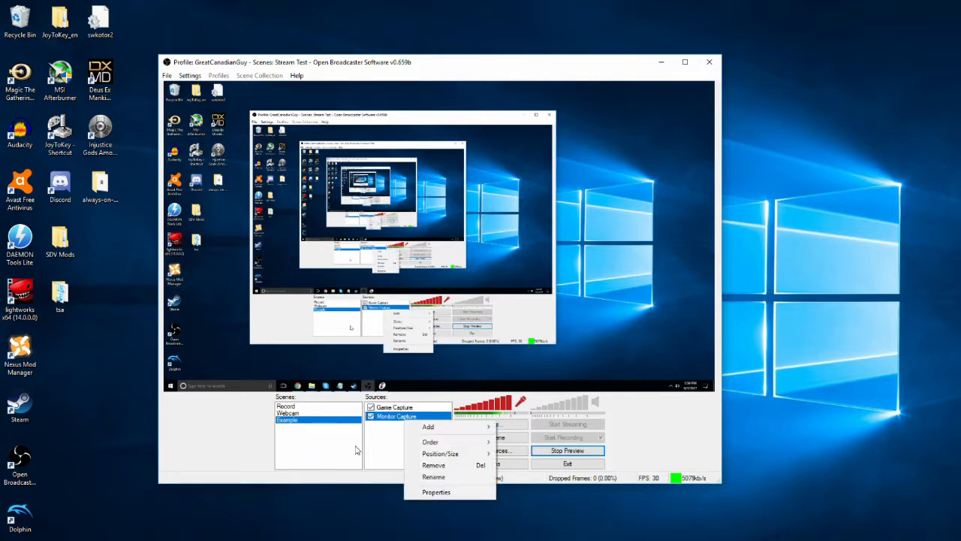
mouse_move(409, 443)
click(518, 445)
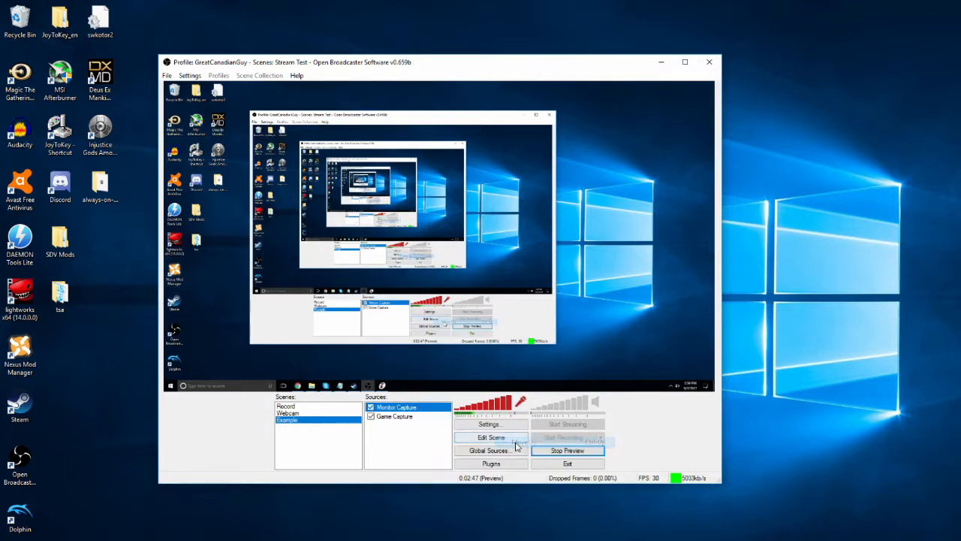
right_click(409, 420)
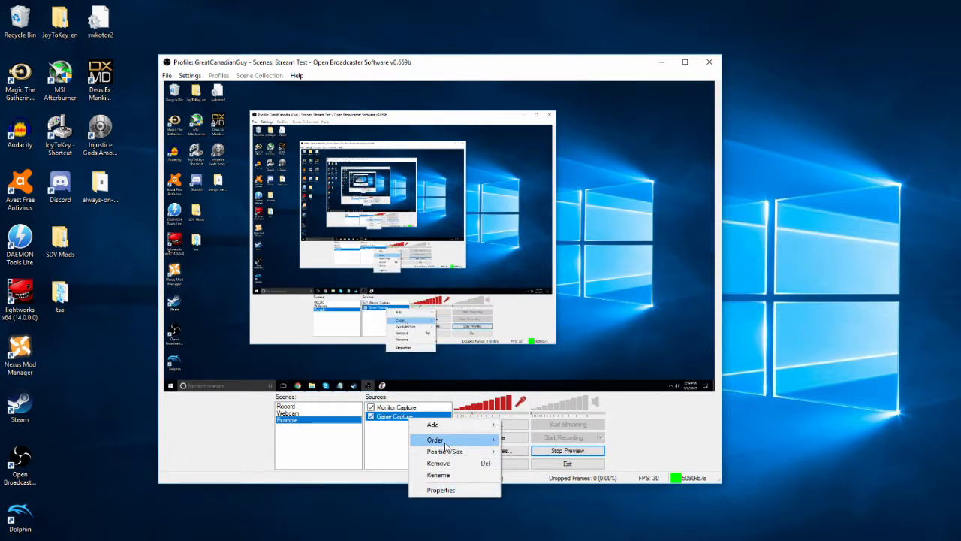
mouse_move(443, 441)
click(537, 442)
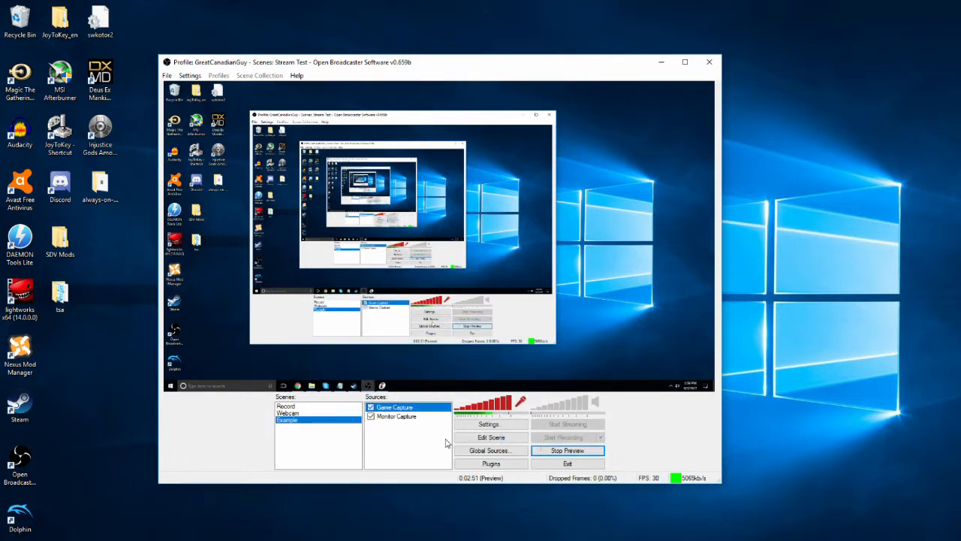
click(413, 407)
click(404, 419)
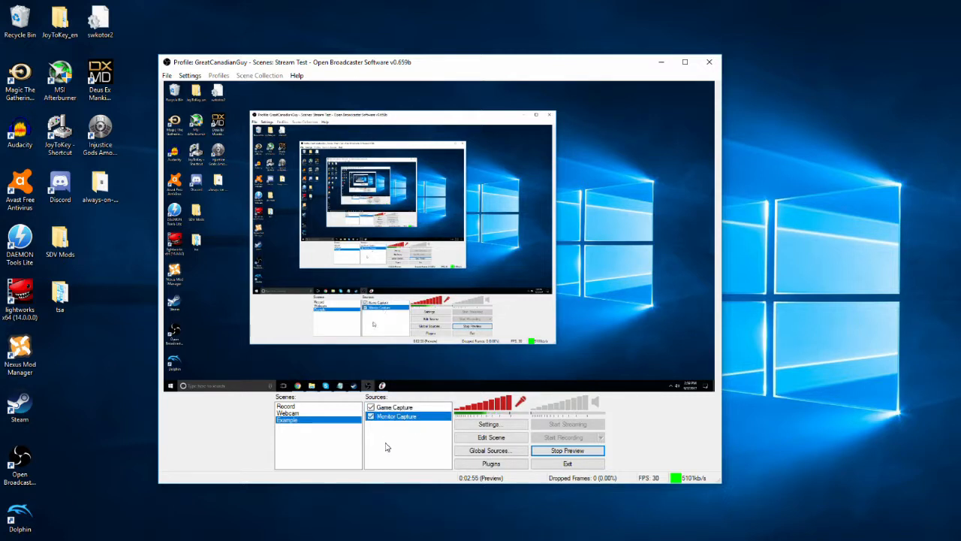
click(386, 447)
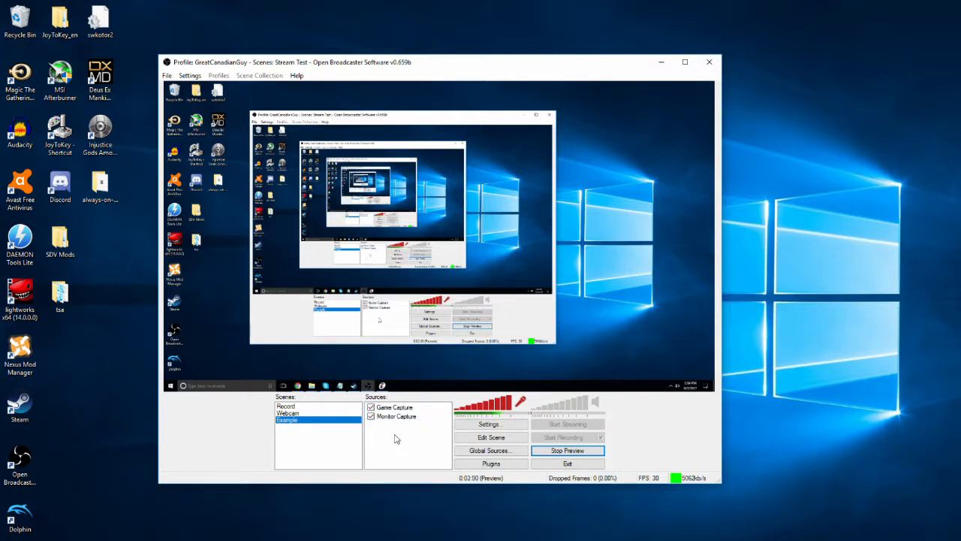
- Disable the Game Capture source and leave Monitor Capture enabled in the Example scene
click(370, 416)
click(370, 407)
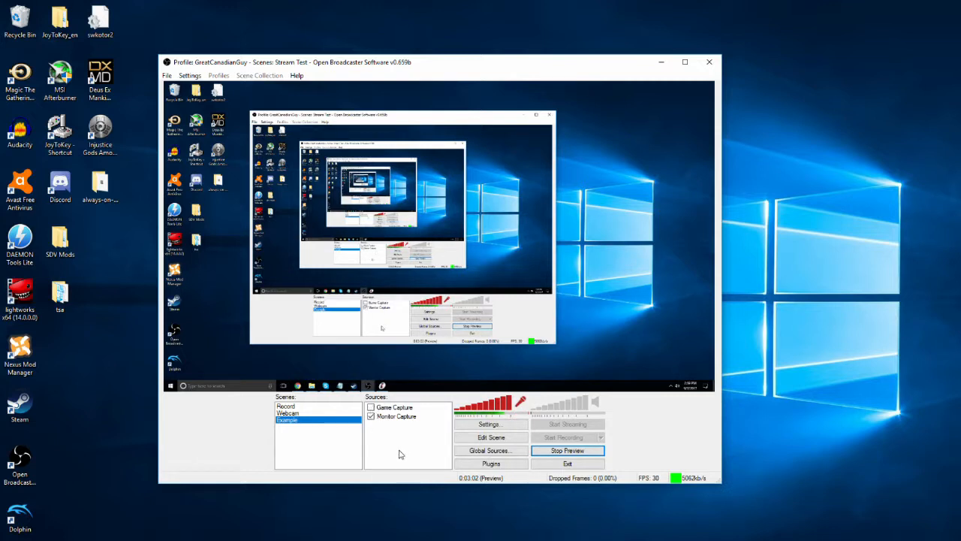
click(371, 416)
click(371, 417)
- Set the Game Capture source's application to [toribash]: TORIBASH 5.14 in its properties
click(393, 407)
right_click(398, 409)
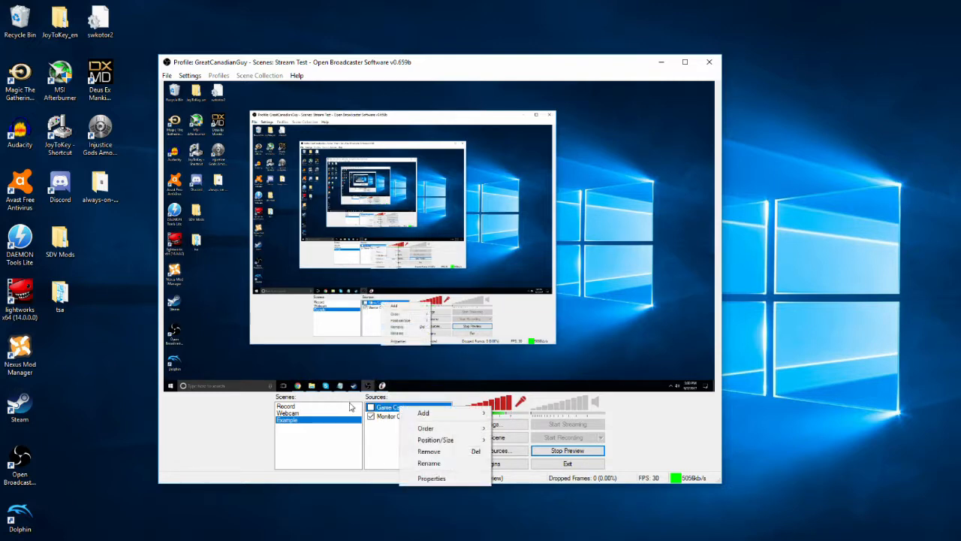
click(471, 479)
click(378, 121)
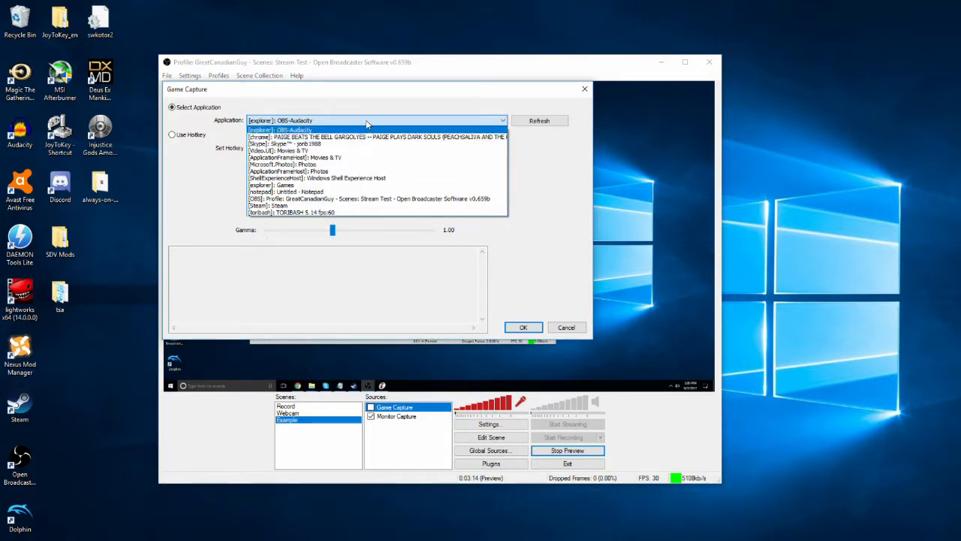
click(361, 214)
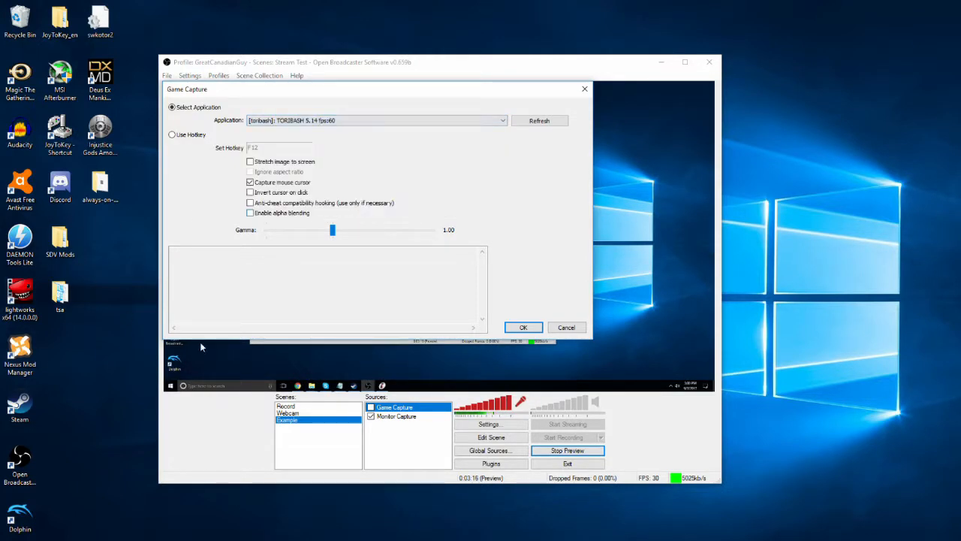
click(523, 328)
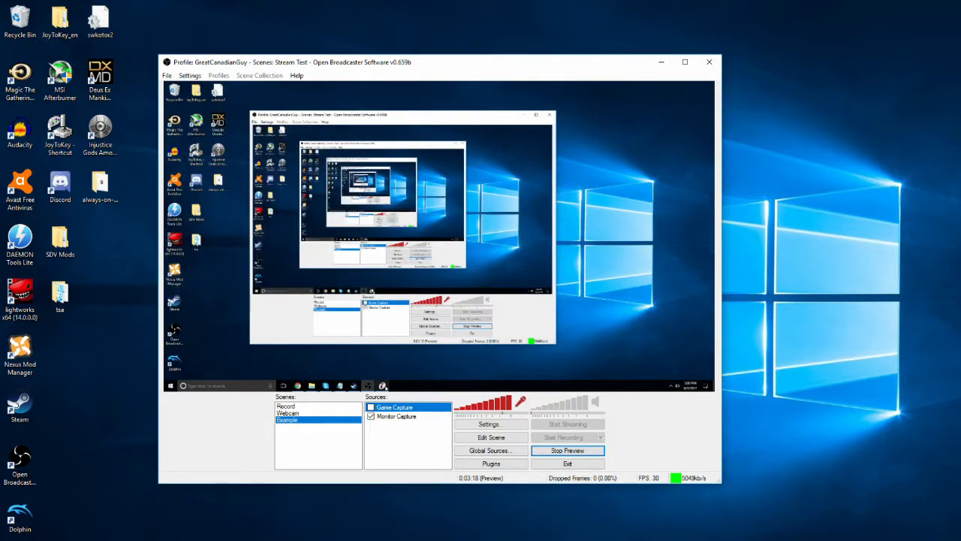
- Enable the Game Capture source, bring up the Toribash game window, and disable Monitor Capture
click(402, 540)
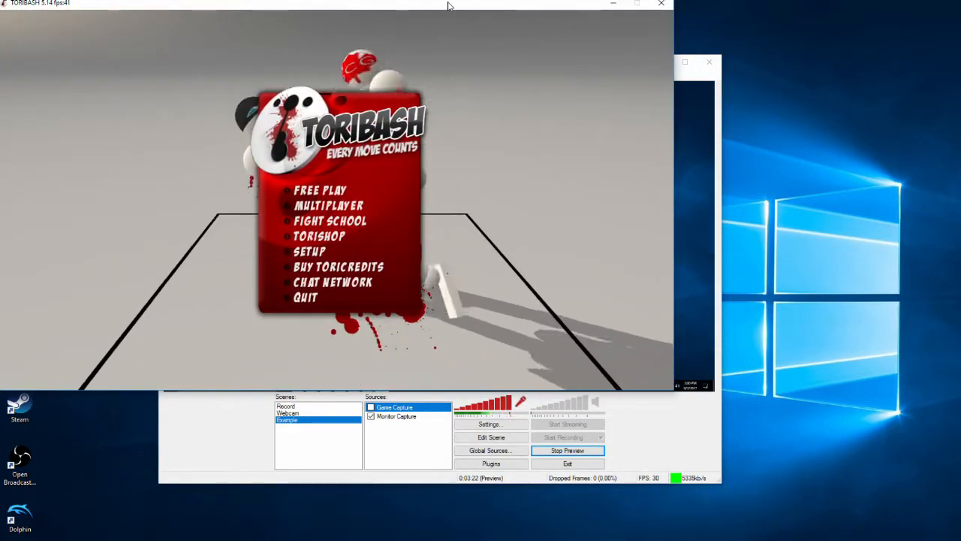
click(611, 6)
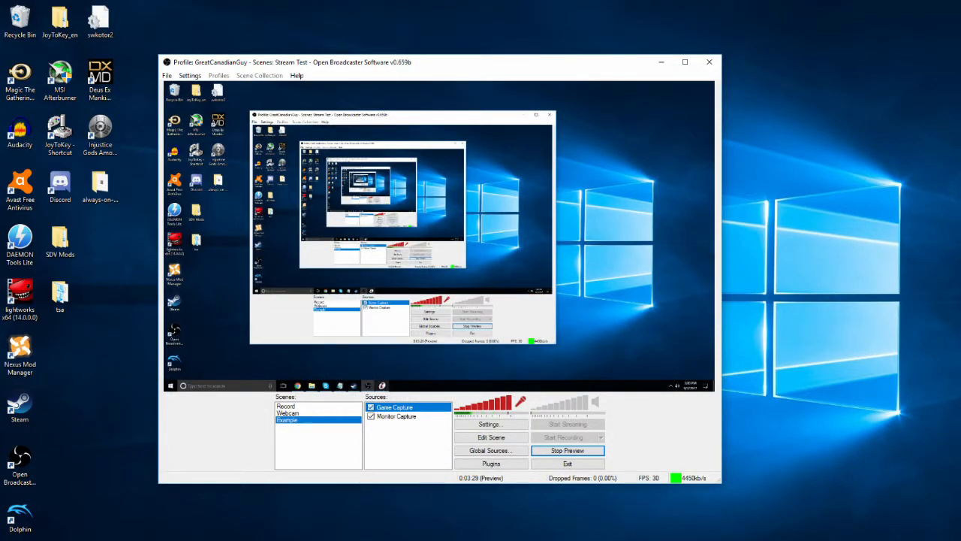
click(403, 540)
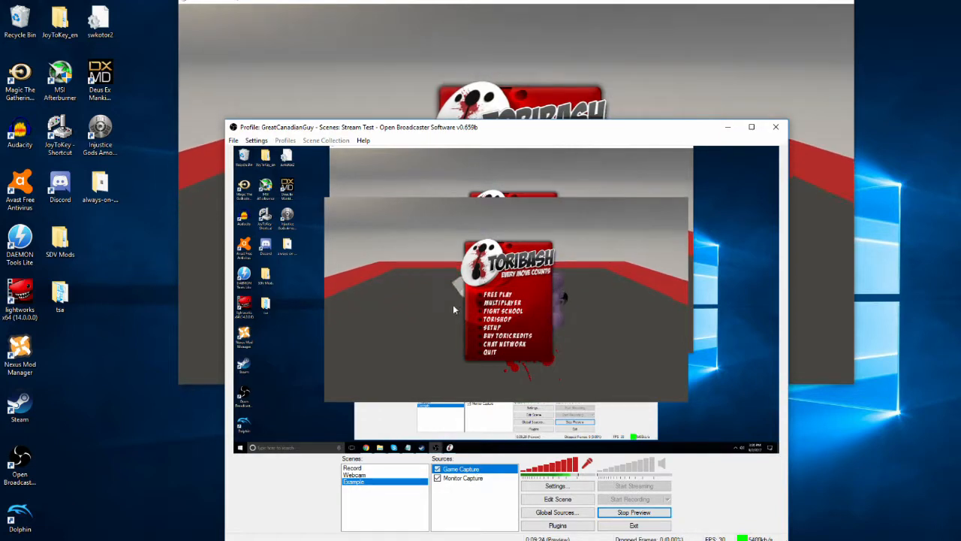
click(437, 479)
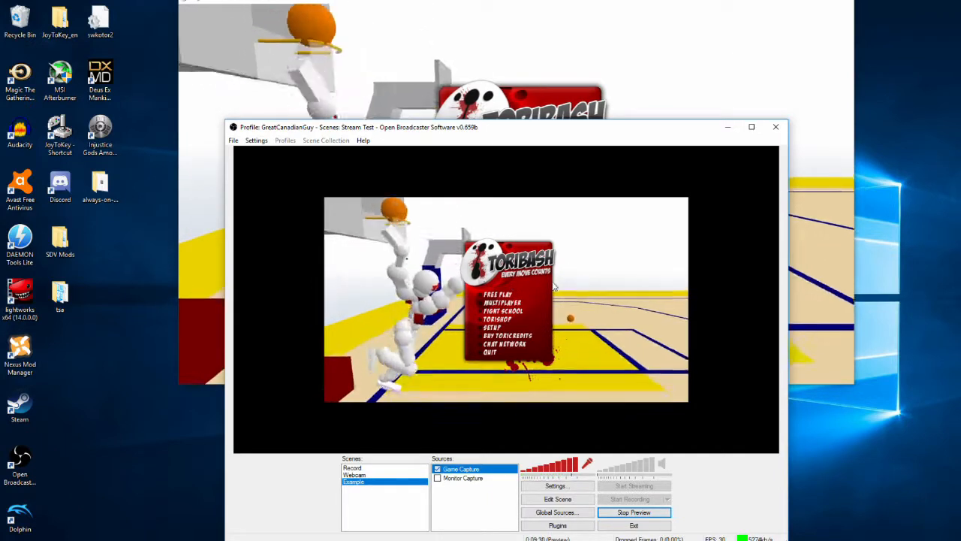
- Enable Stretch image to screen in the Game Capture source's properties
right_click(451, 471)
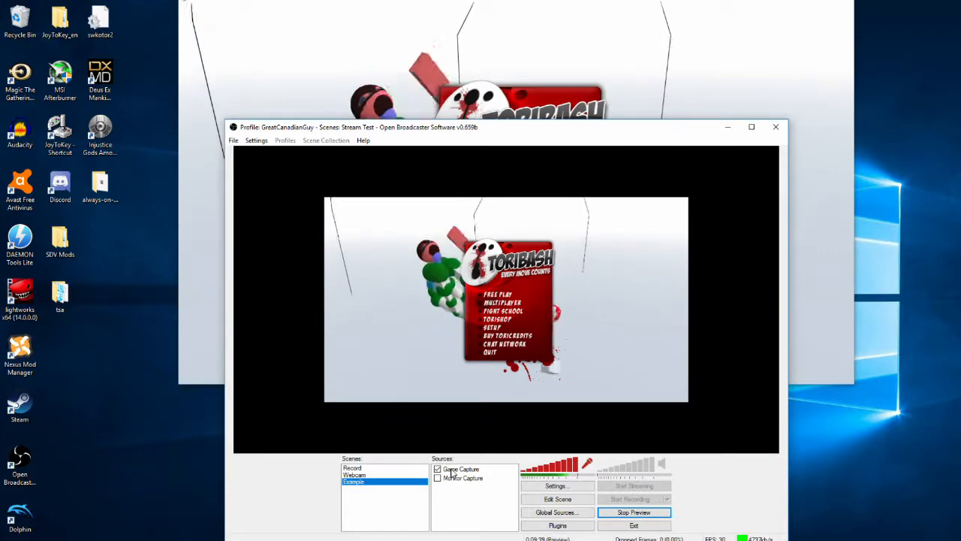
right_click(451, 472)
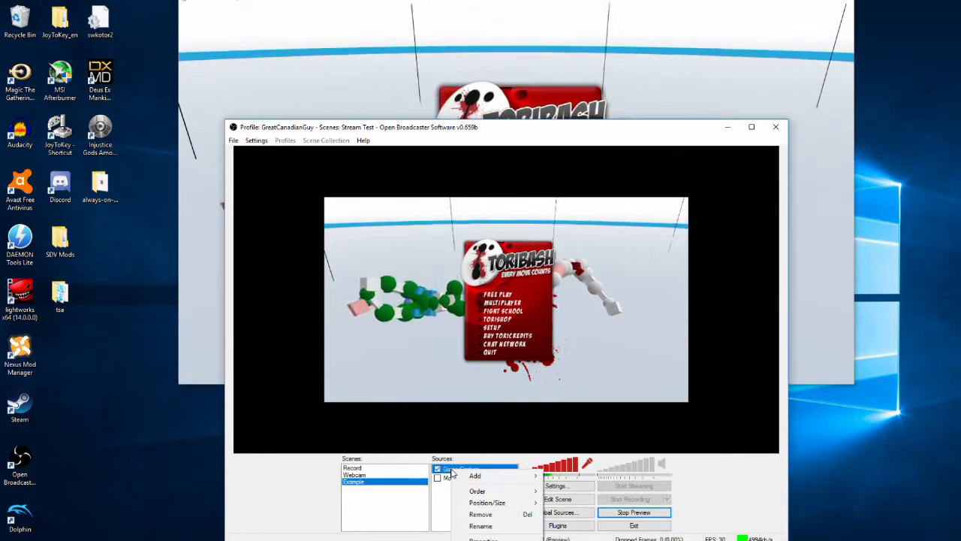
click(482, 538)
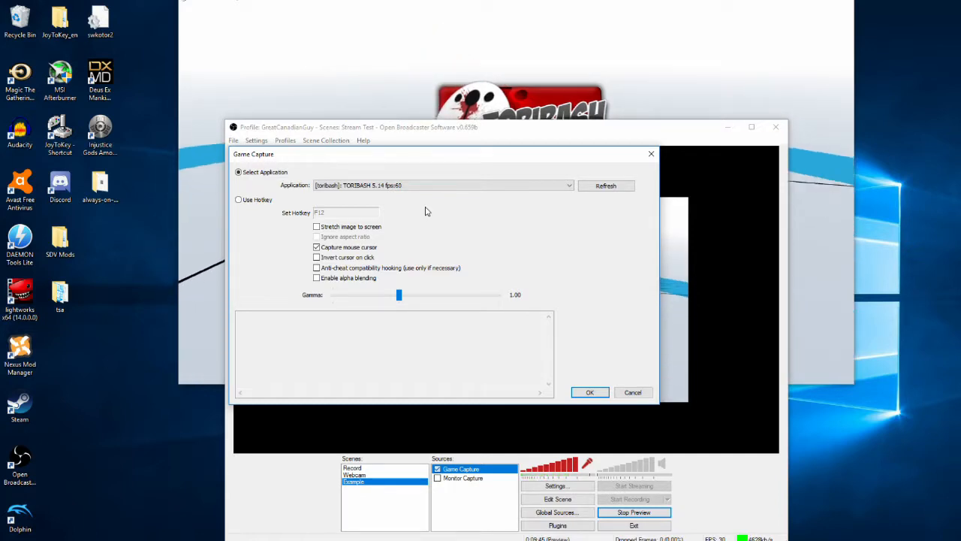
click(316, 226)
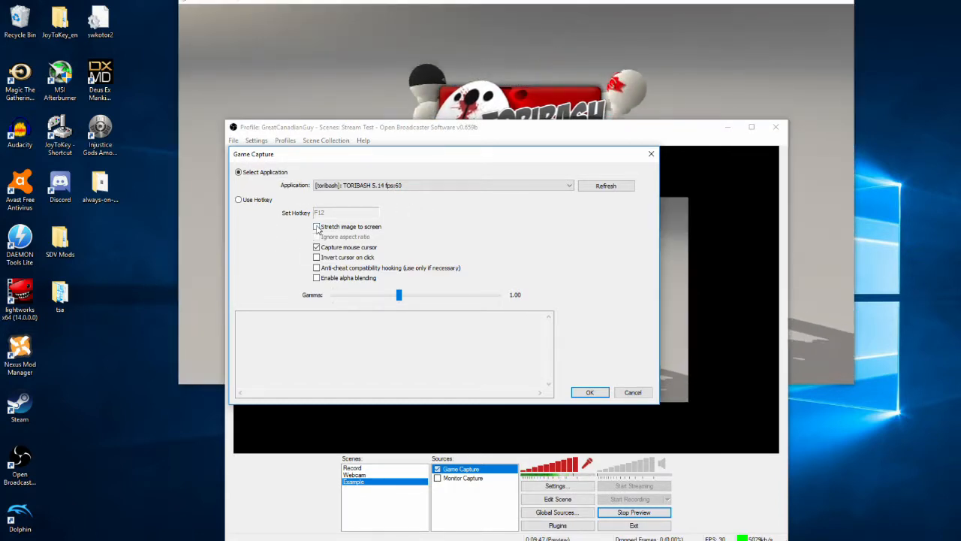
click(590, 392)
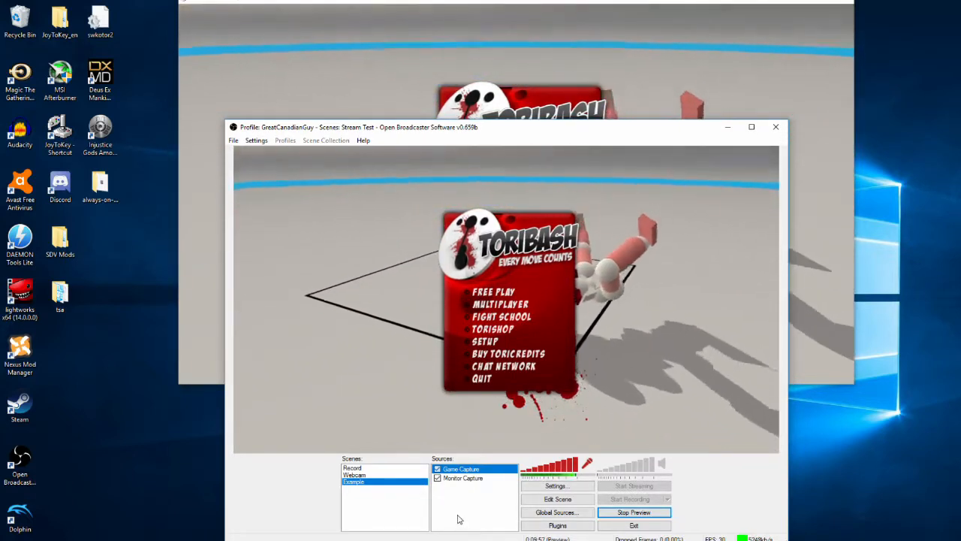
- Enable Monitor Capture again, and switch Game Capture off and back on to compare the preview
click(438, 478)
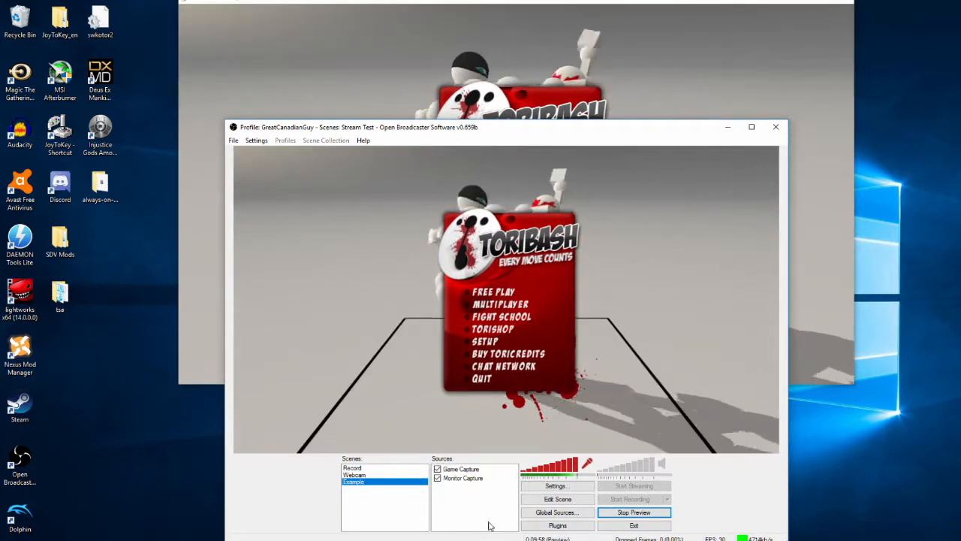
click(437, 469)
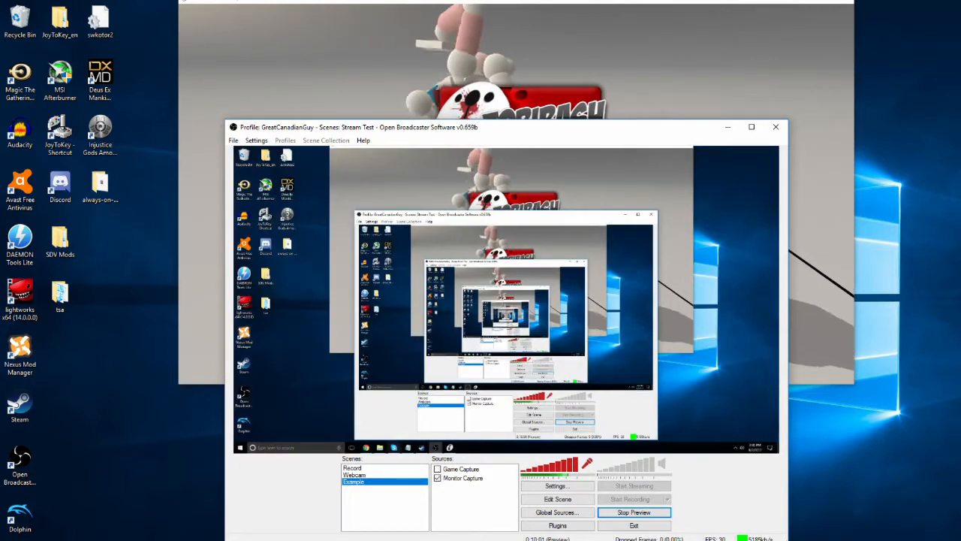
click(437, 468)
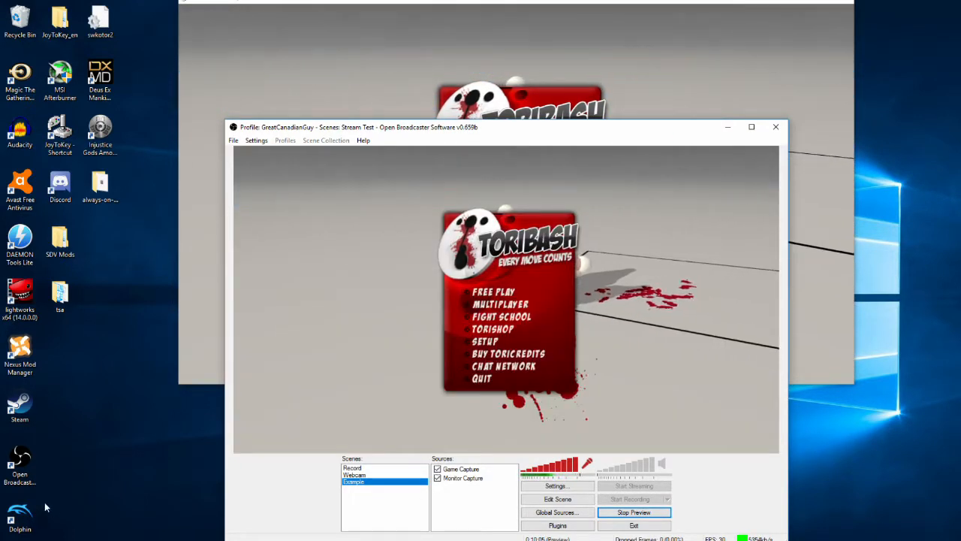
- Move Game Capture below Monitor Capture in the source order, and switch Monitor Capture off and on again
click(465, 470)
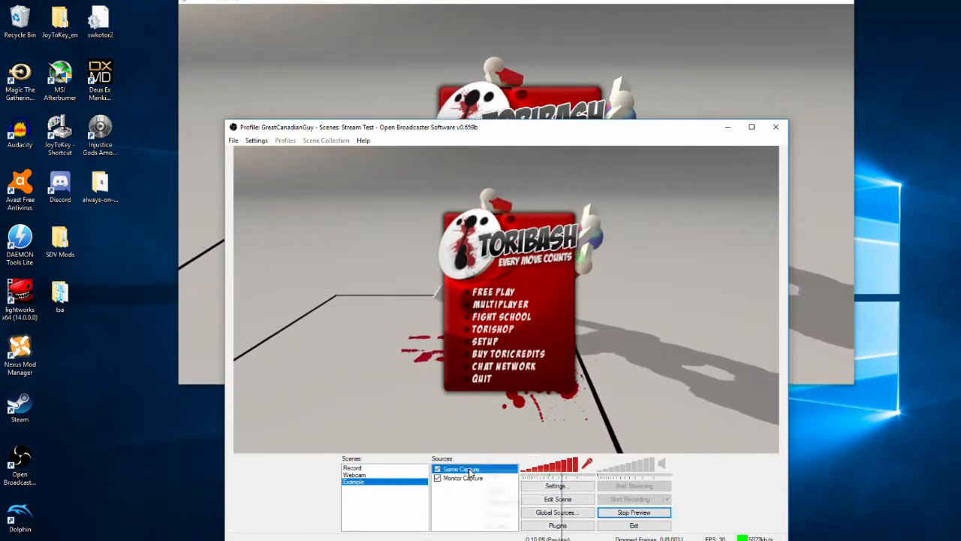
right_click(471, 470)
mouse_move(518, 491)
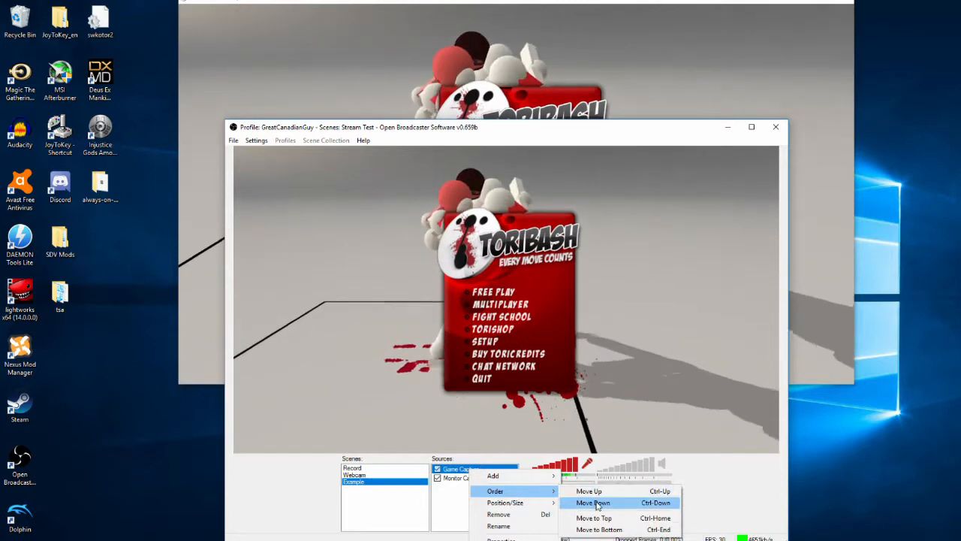
click(593, 502)
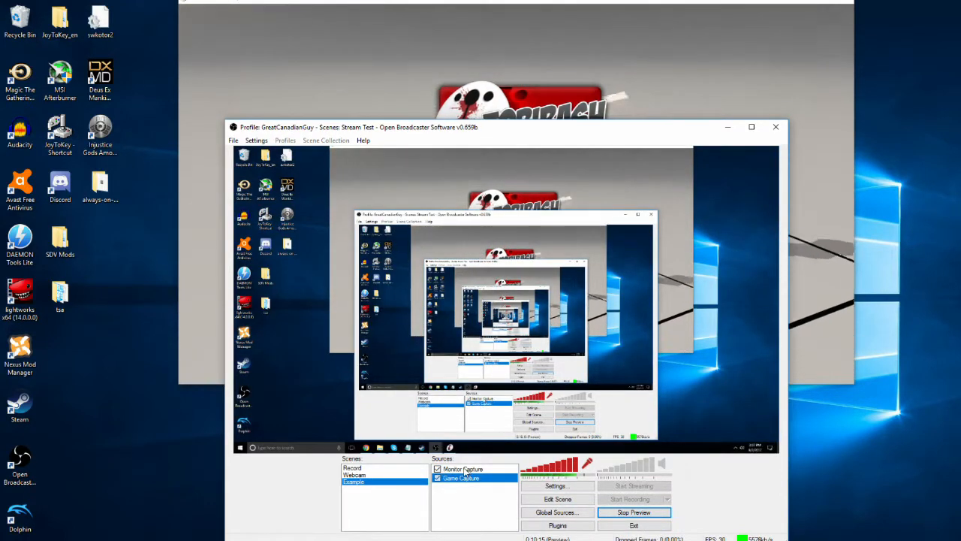
click(437, 469)
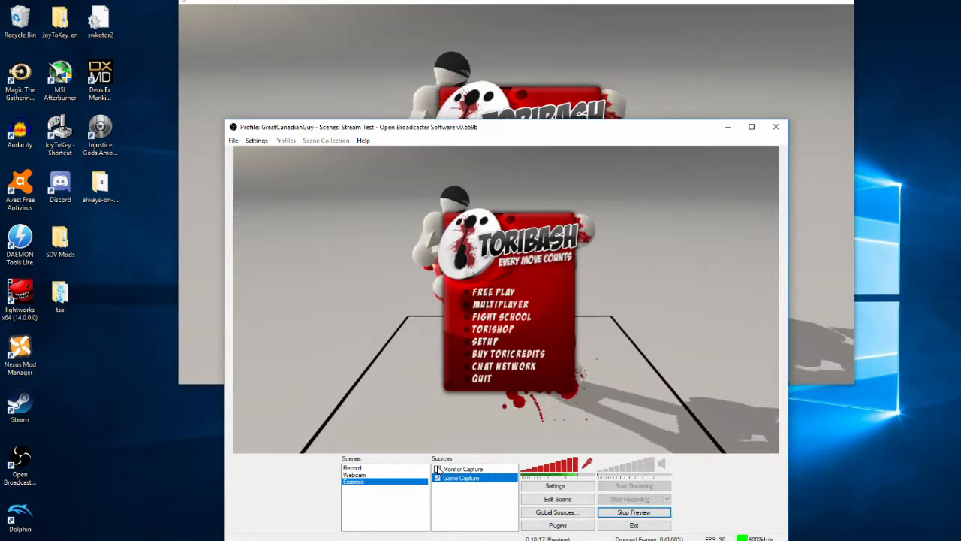
click(437, 470)
- Move Game Capture back up above Monitor Capture in the source order
right_click(467, 484)
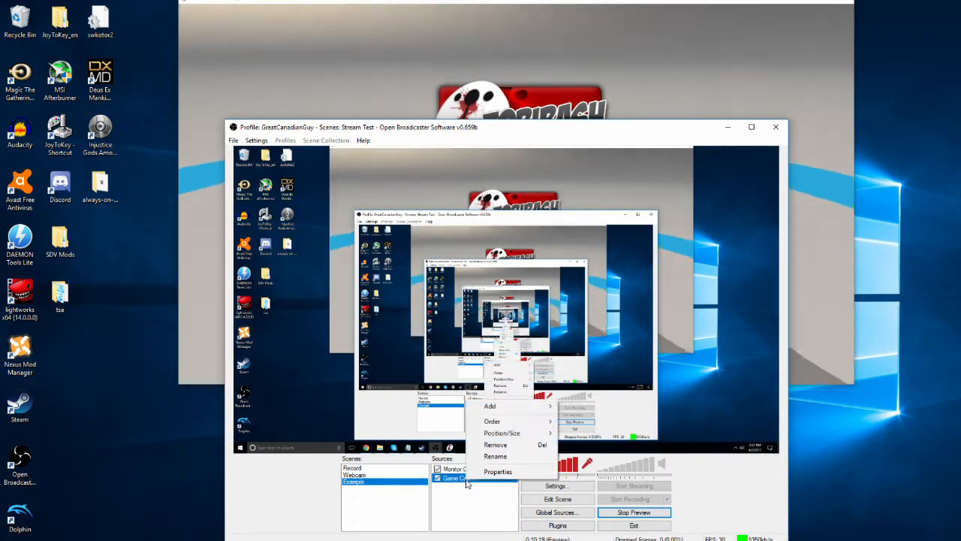
mouse_move(524, 423)
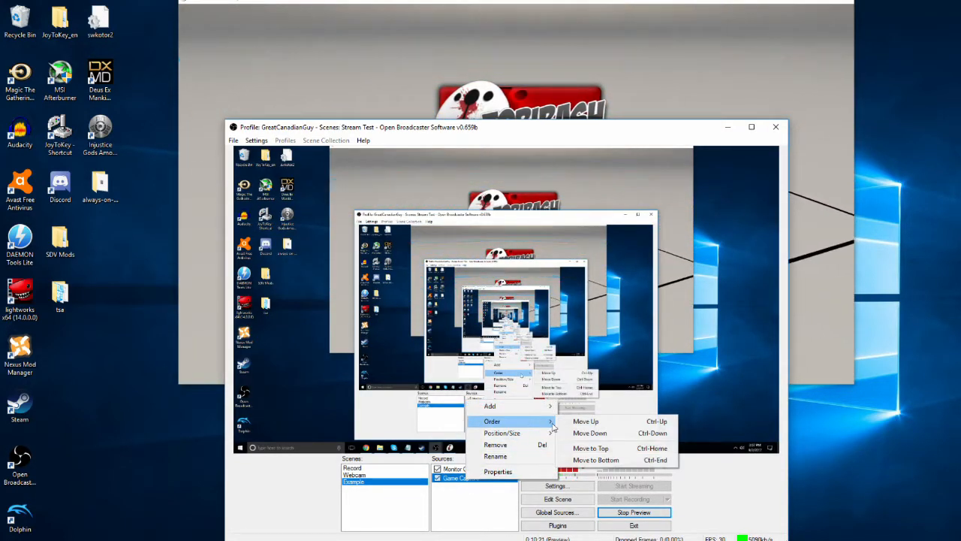
click(606, 425)
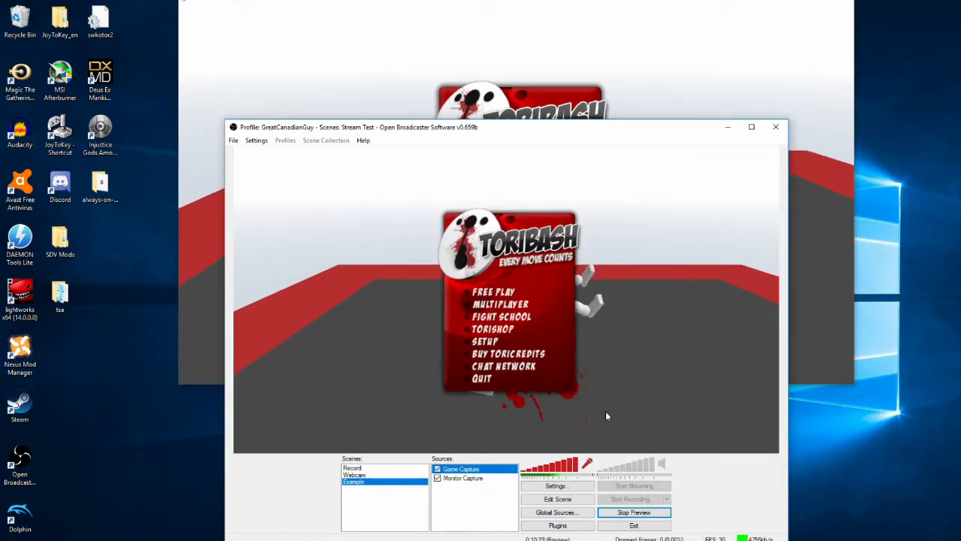
- Close the Toribash game window and check the preview with both sources enabled
click(458, 478)
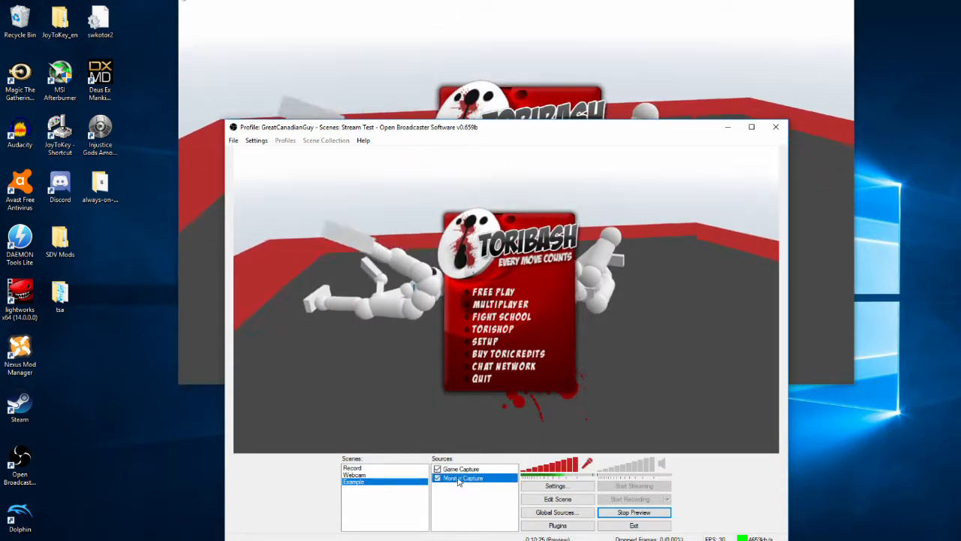
click(459, 502)
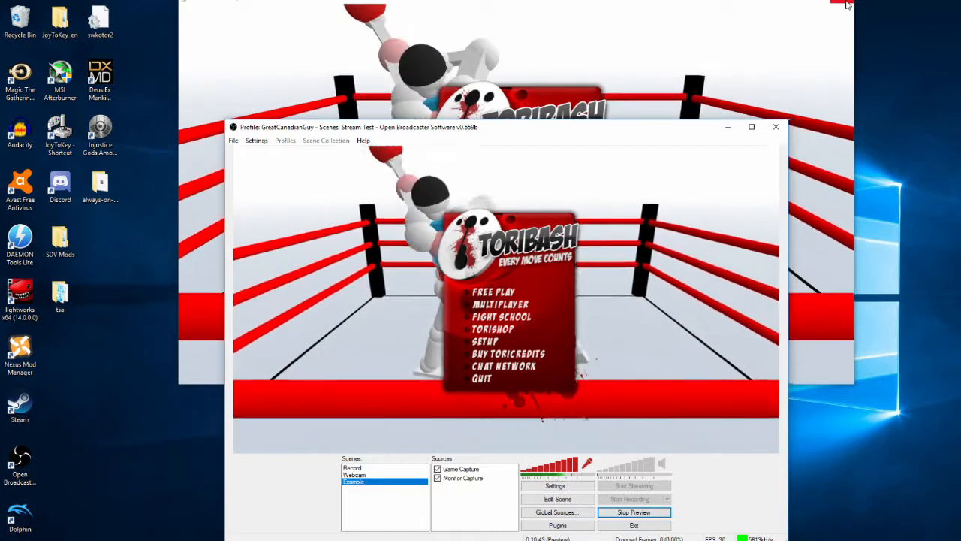
click(847, 5)
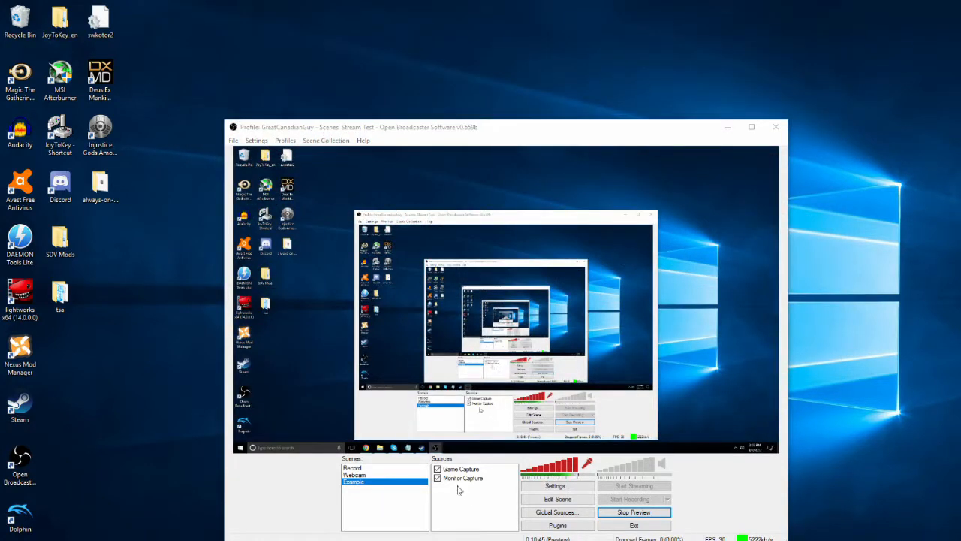
click(459, 478)
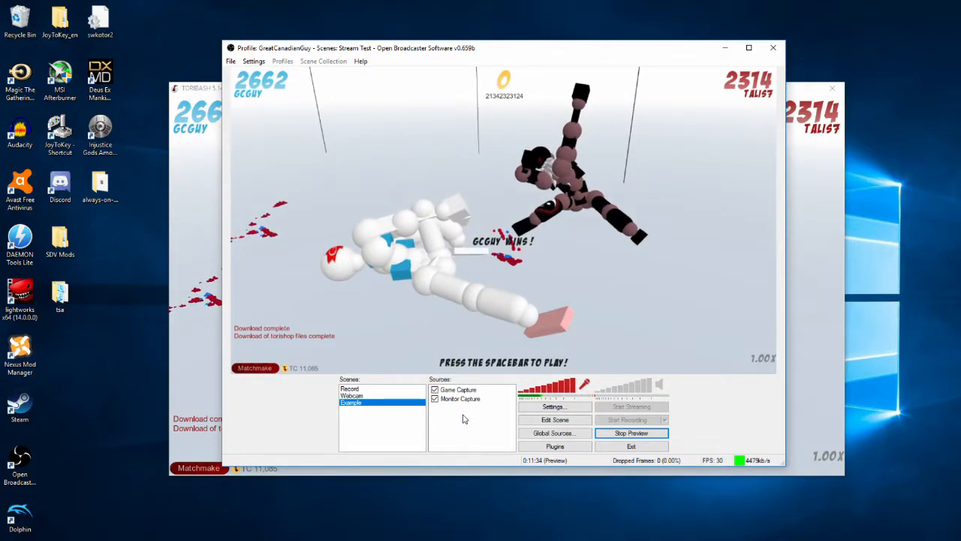
- Add a Text source named Text to the Example scene
right_click(464, 419)
mouse_move(479, 421)
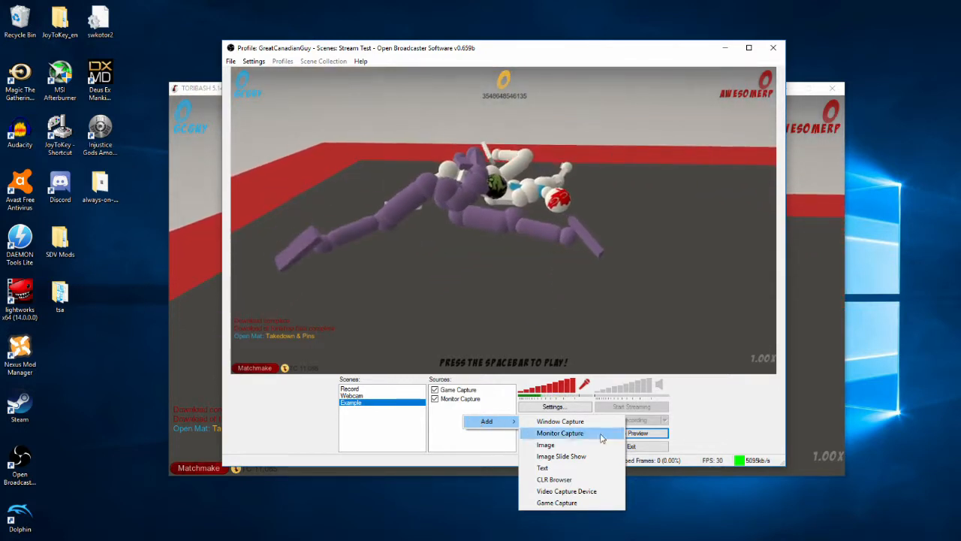
click(545, 469)
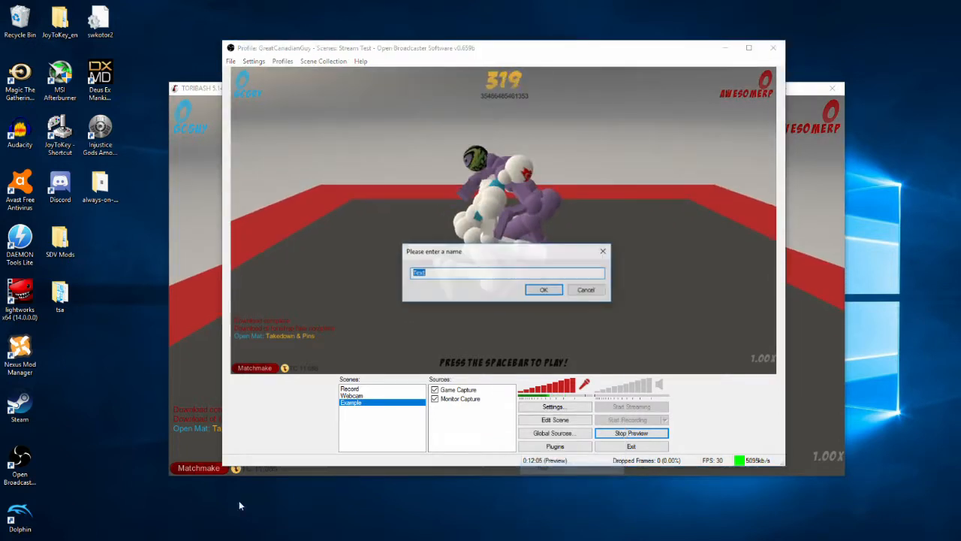
click(544, 293)
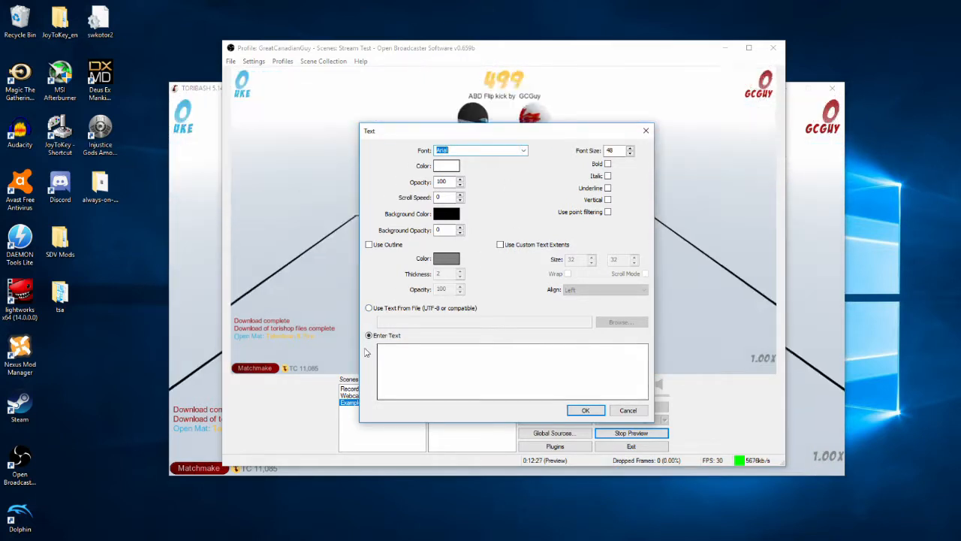
- Set the Text source's font size to 50 and its content to "Dickbutt Productions"
double_click(630, 148)
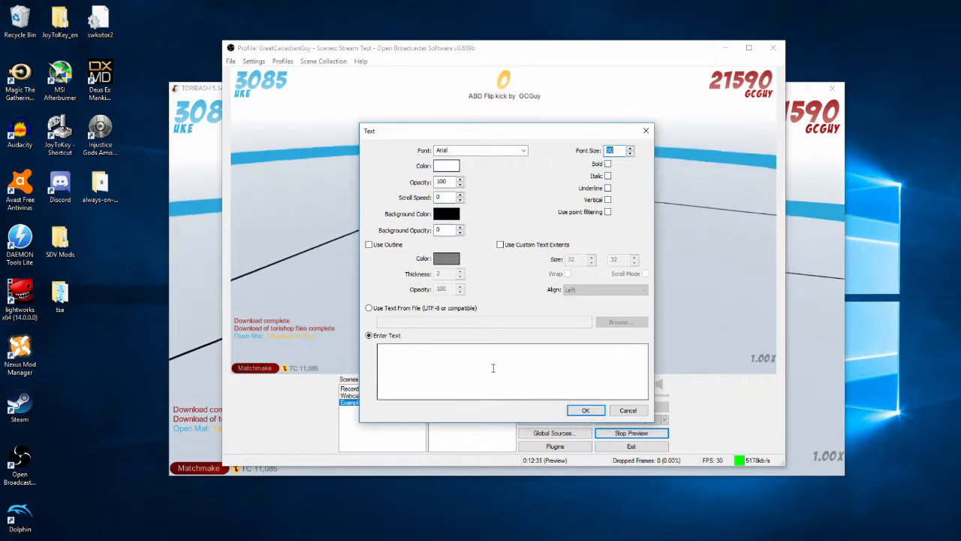
click(455, 358)
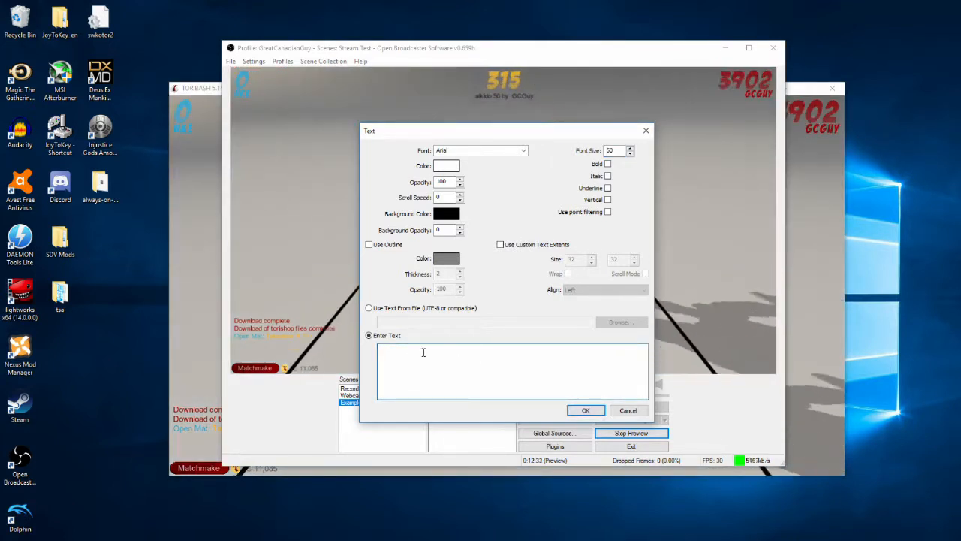
text(Dickbutt Productions)
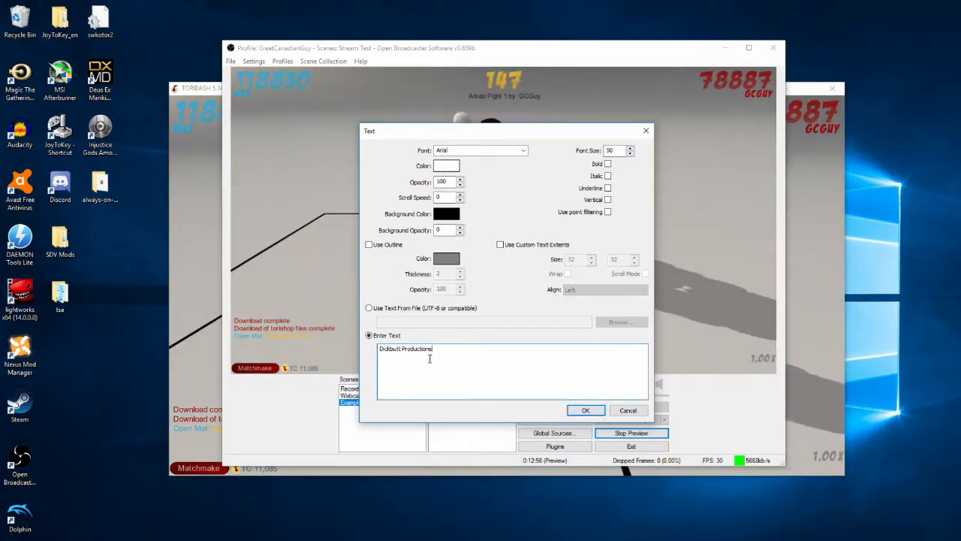
click(586, 411)
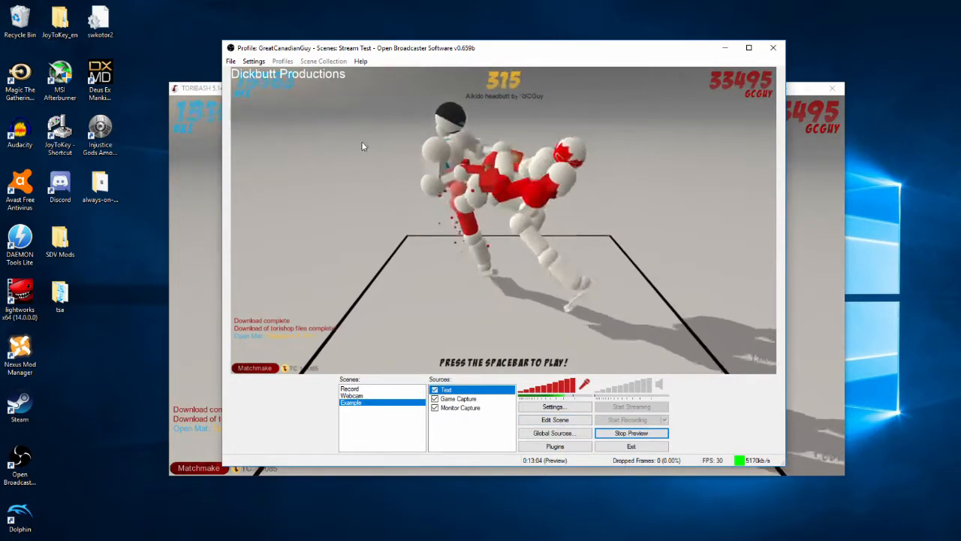
- Enable scene editing and move the text to the lower-right corner of the scene
click(554, 420)
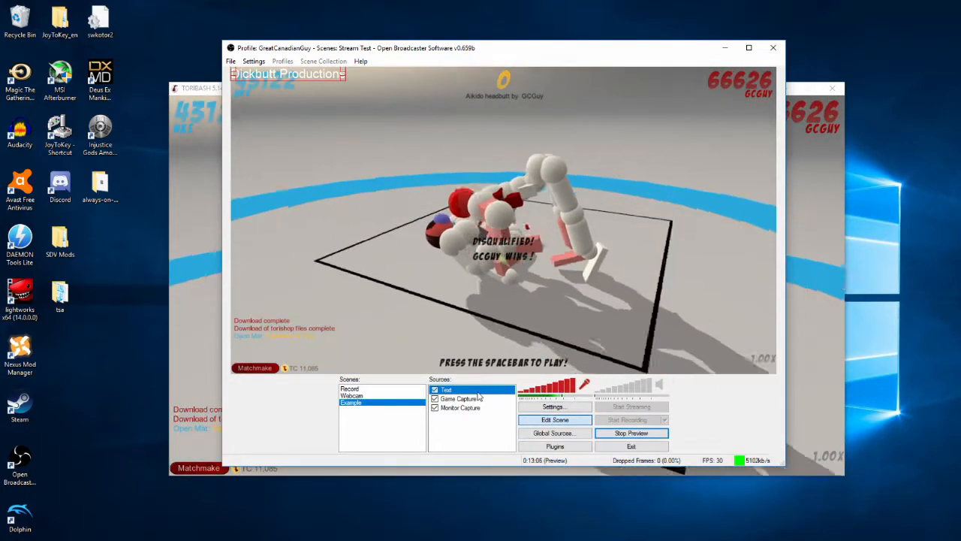
drag(316, 73, 684, 364)
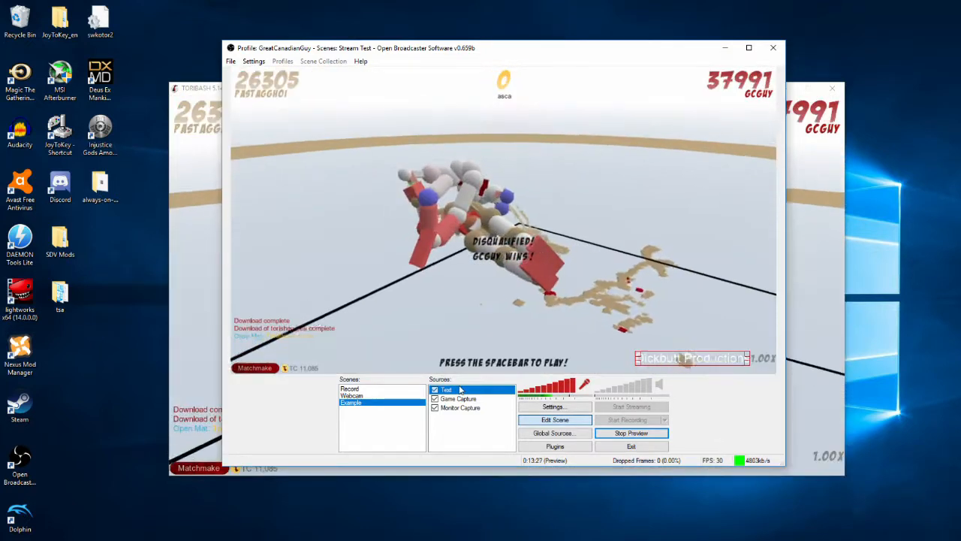
- Edit the Text source's properties and set its opacity to 15
right_click(464, 397)
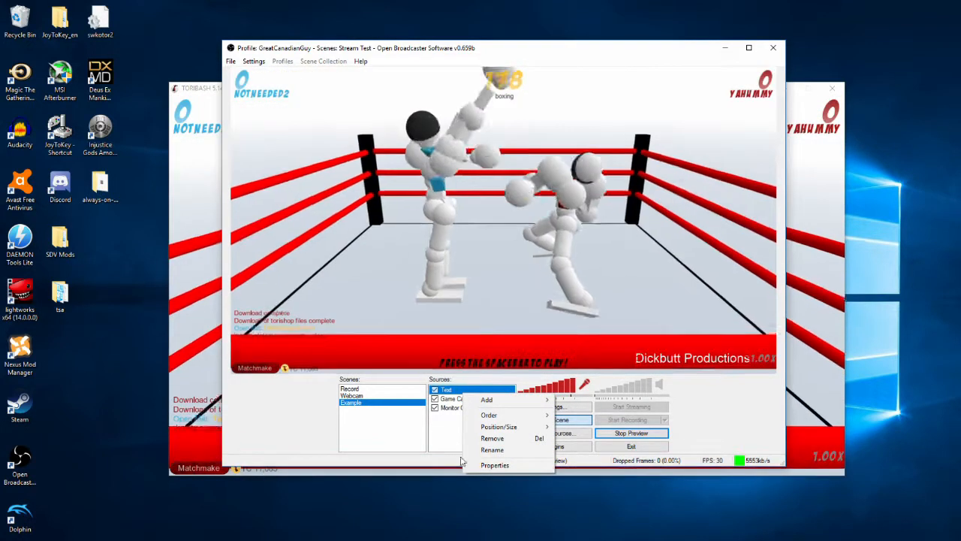
click(508, 466)
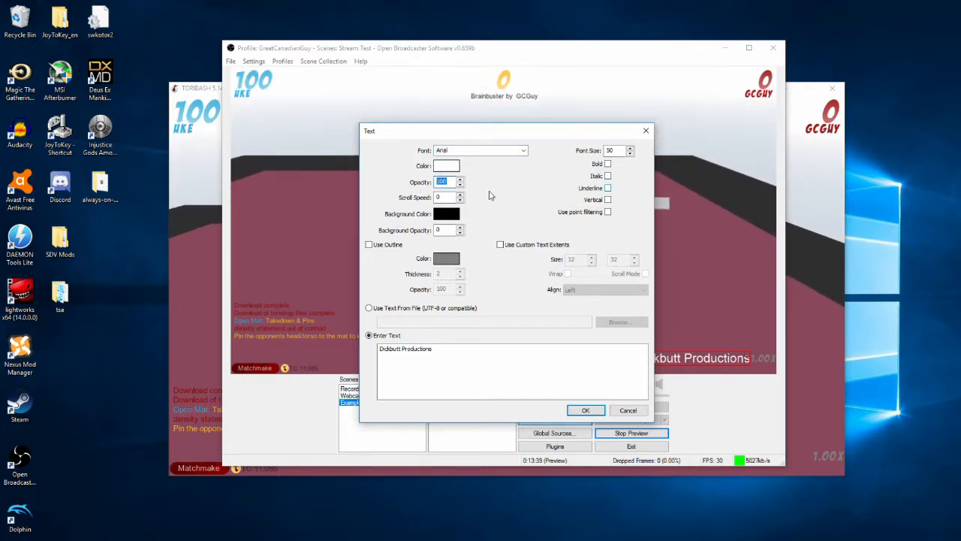
text(0)
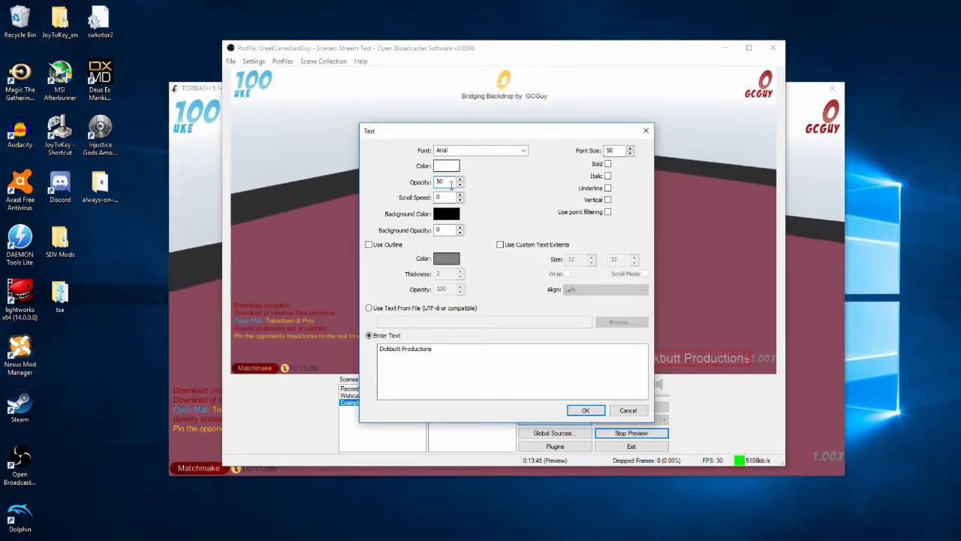
text(30)
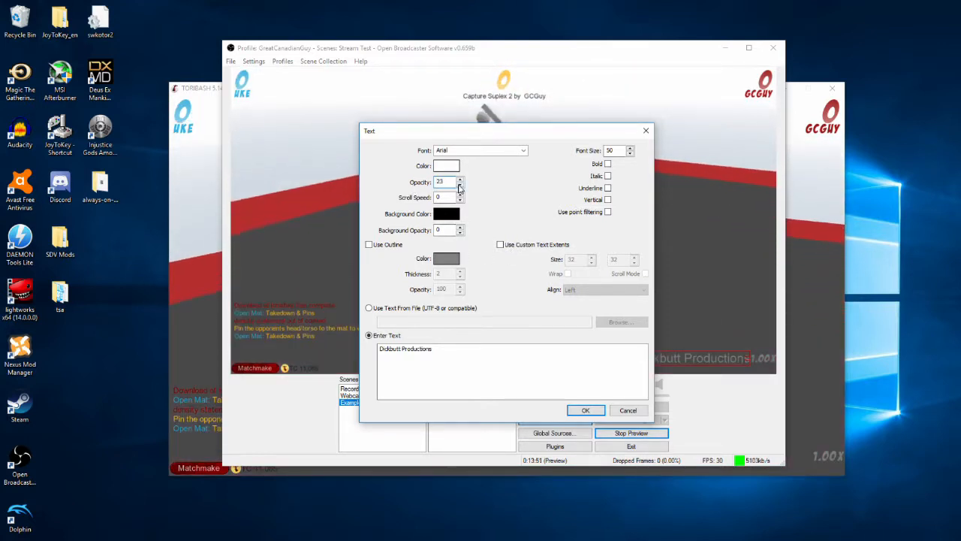
click(460, 186)
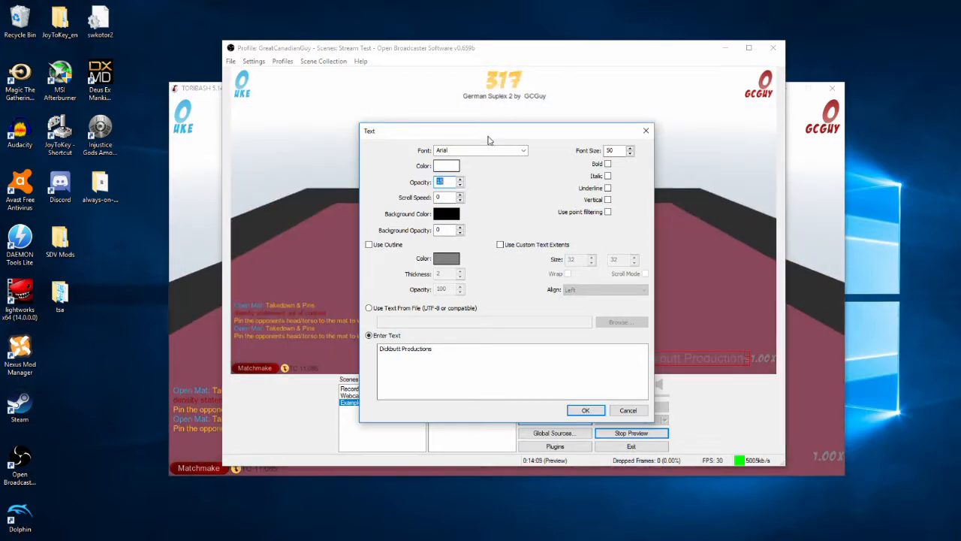
- Set the text's font size to 40 and its colour to bright green, and apply the properties
drag(486, 133, 427, 85)
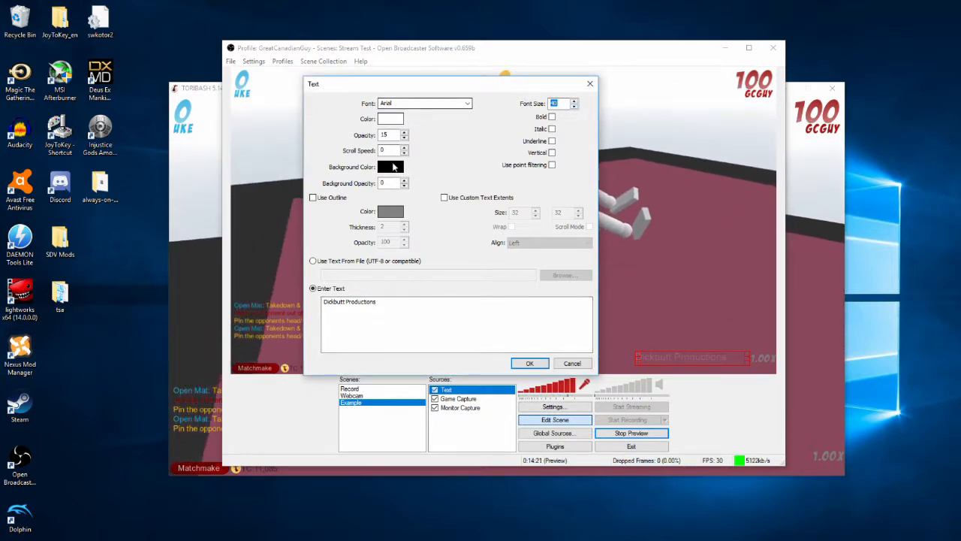
click(391, 119)
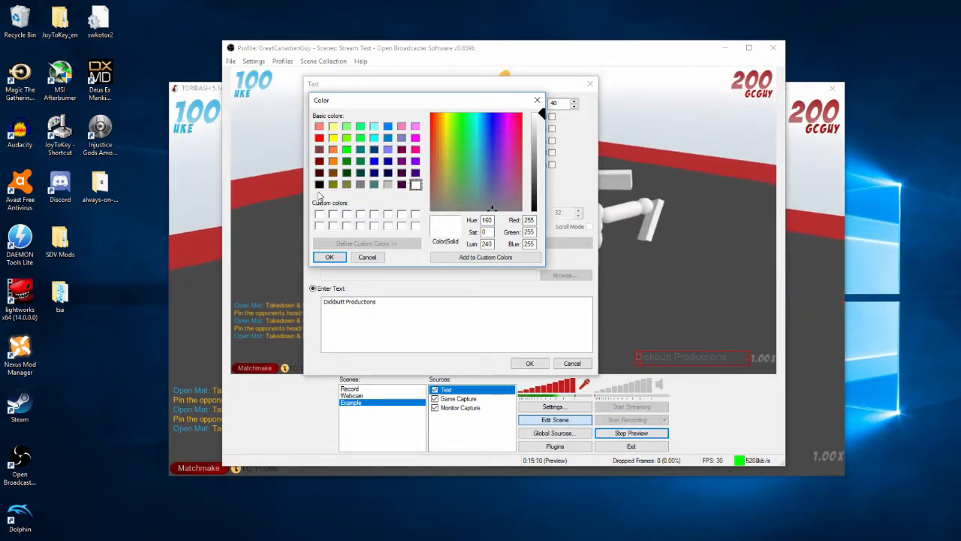
click(388, 185)
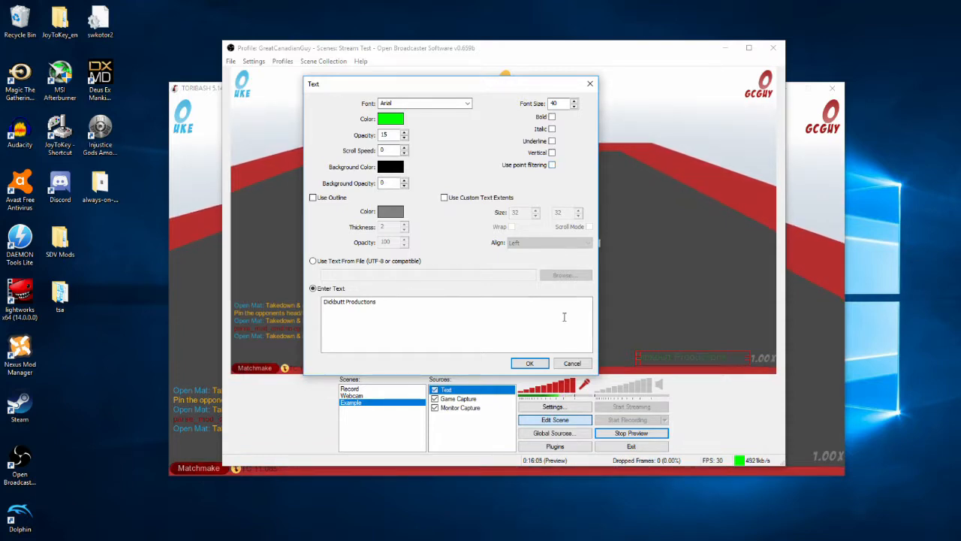
click(516, 364)
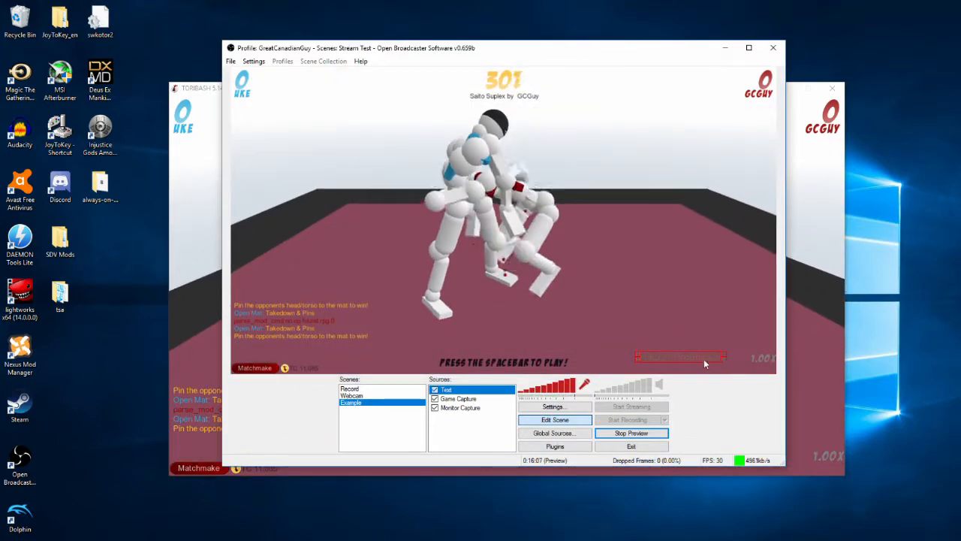
- Shift the text overlay slightly right, just beside the game's 1.00X label, and end scene editing
drag(694, 359, 709, 359)
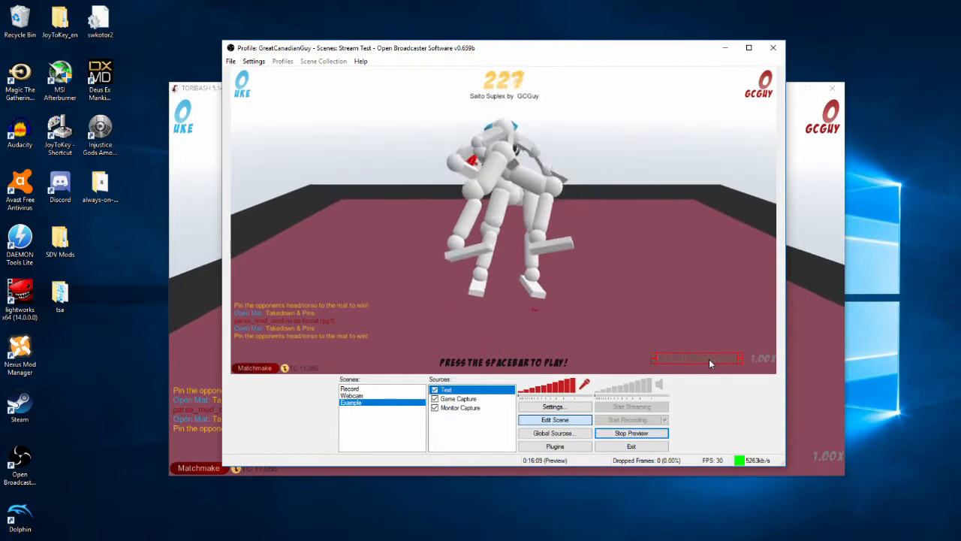
click(578, 421)
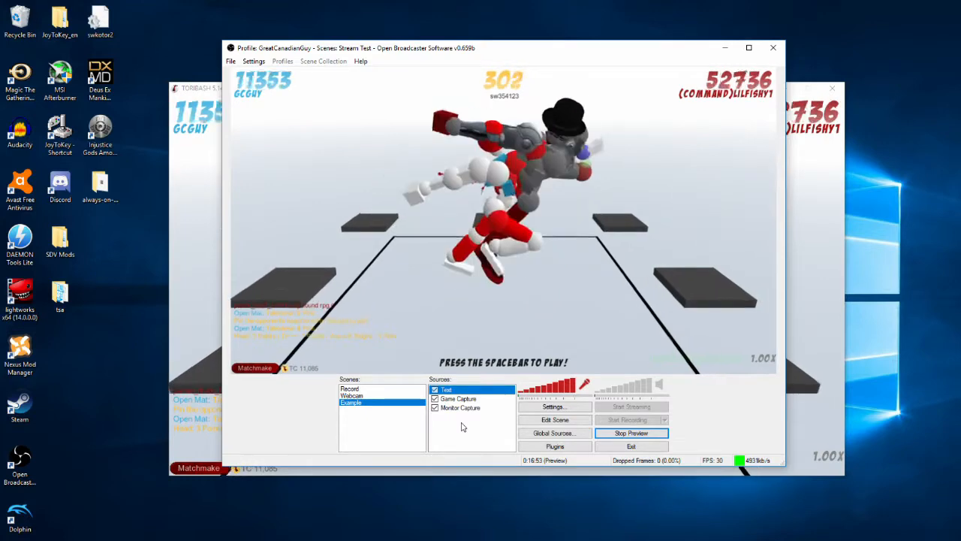
- Add a Video Capture Device source named Webcam to the Example scene
right_click(459, 415)
click(450, 424)
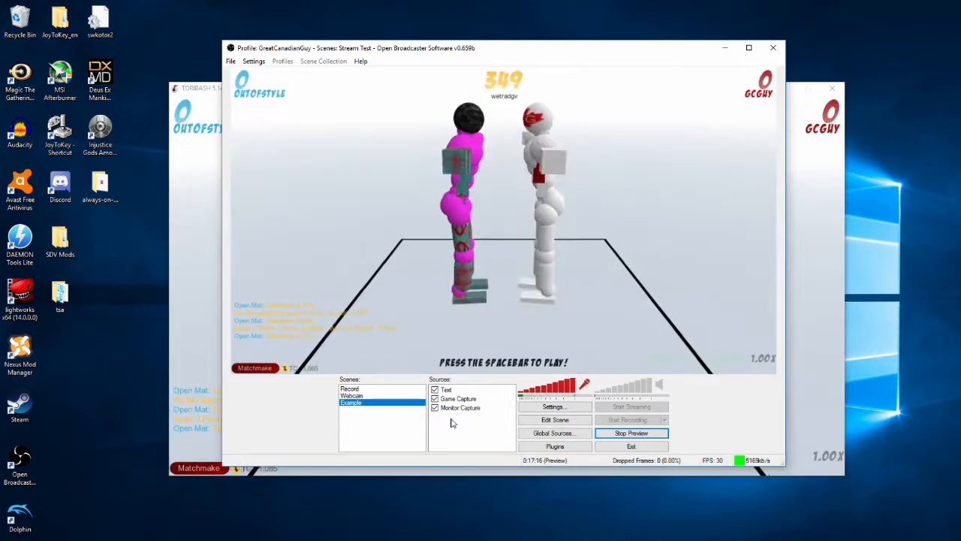
right_click(451, 420)
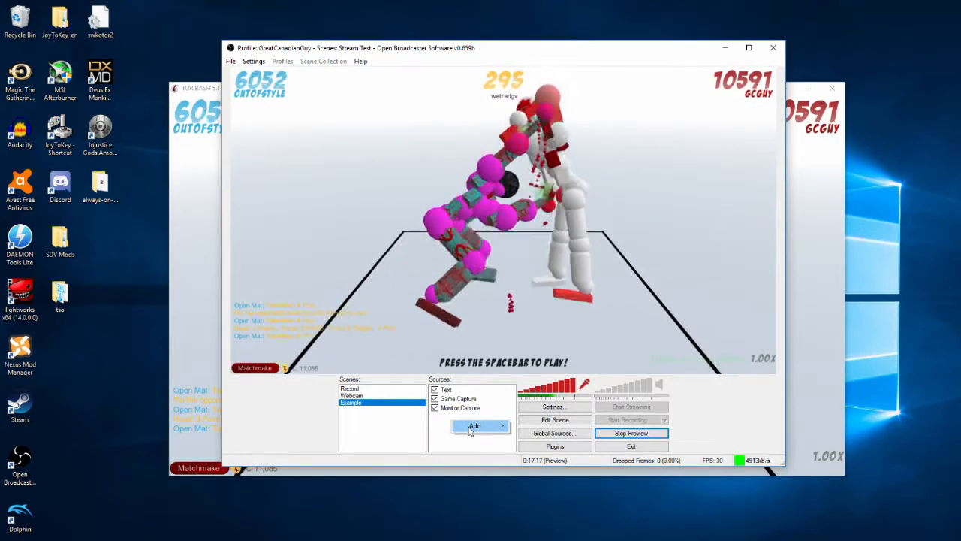
mouse_move(470, 429)
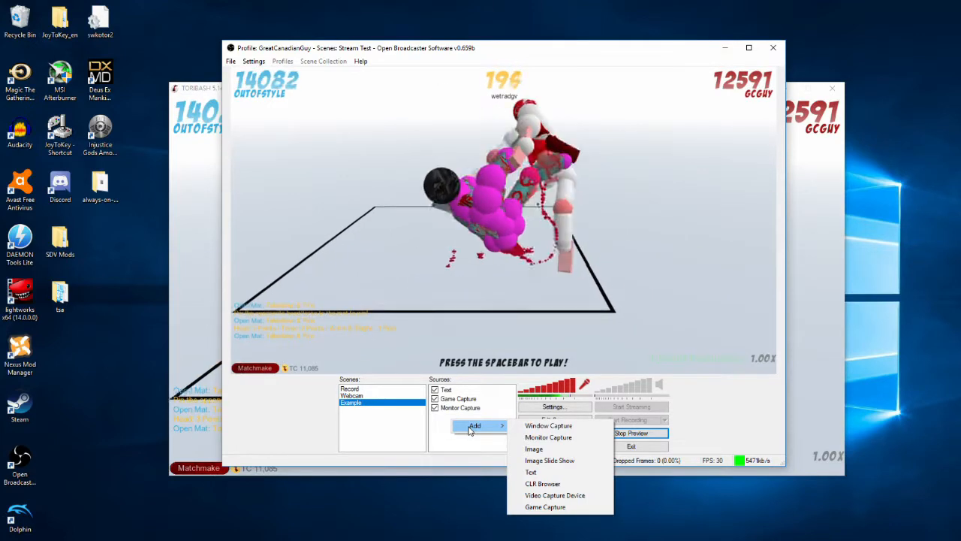
click(551, 495)
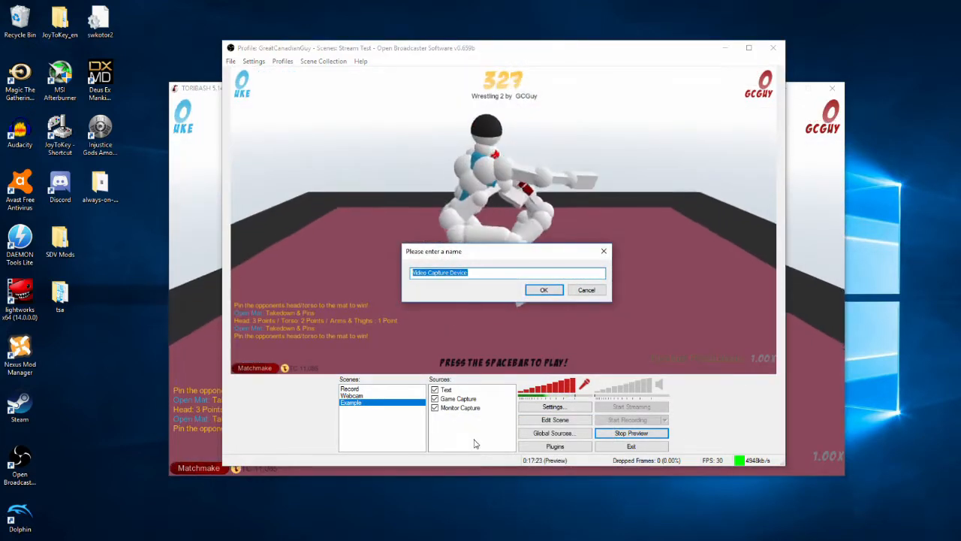
text(Webcam)
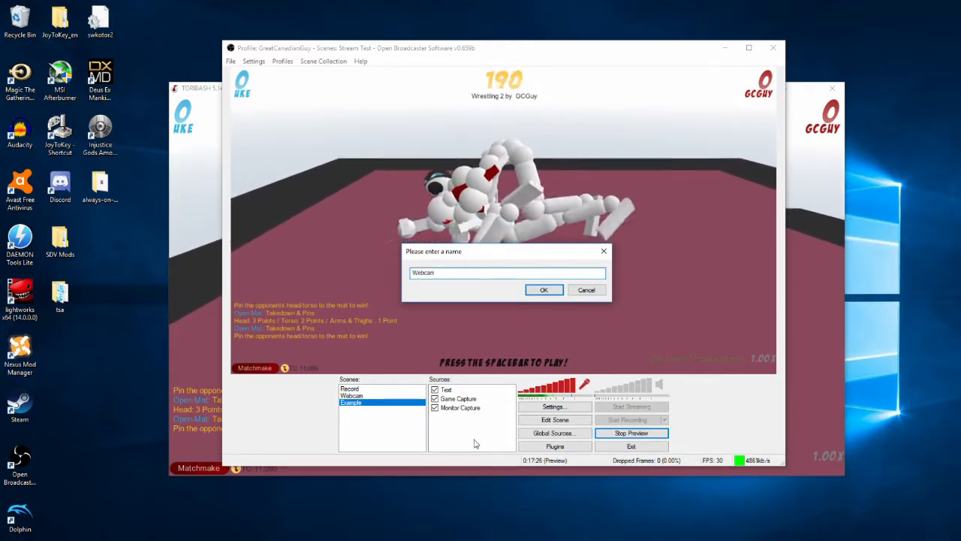
click(544, 290)
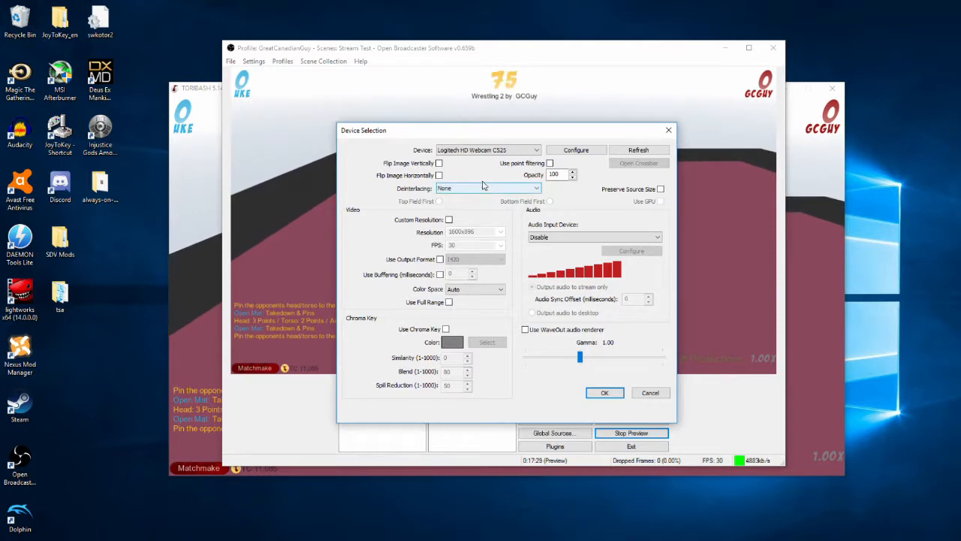
- Choose Logitech HD Webcam C525 as the capture device, check its configuration without changes, and confirm the source
click(525, 150)
click(490, 160)
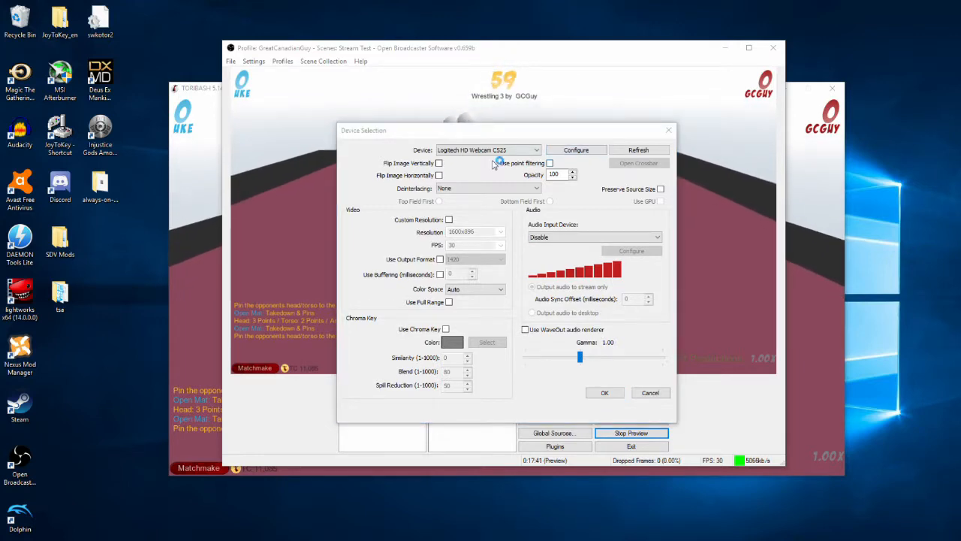
click(576, 151)
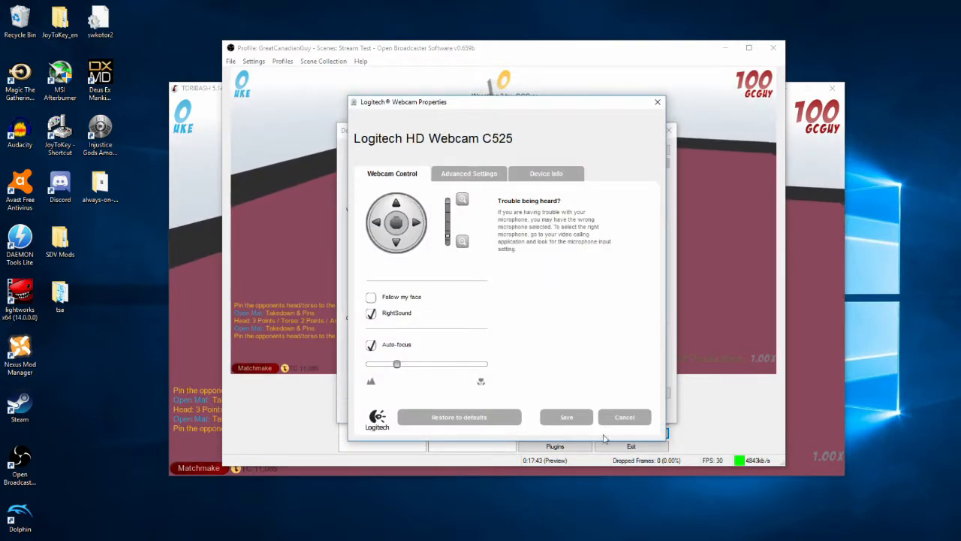
click(621, 418)
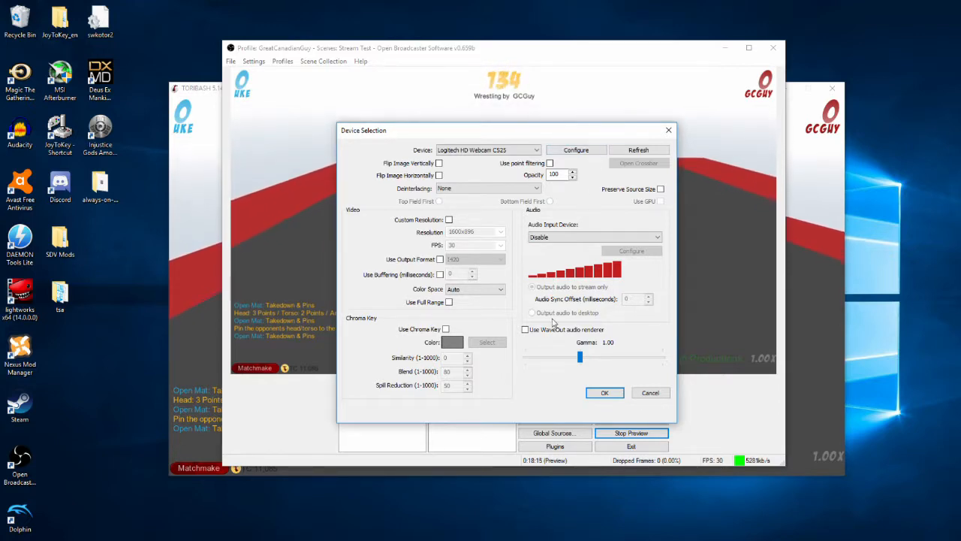
click(605, 393)
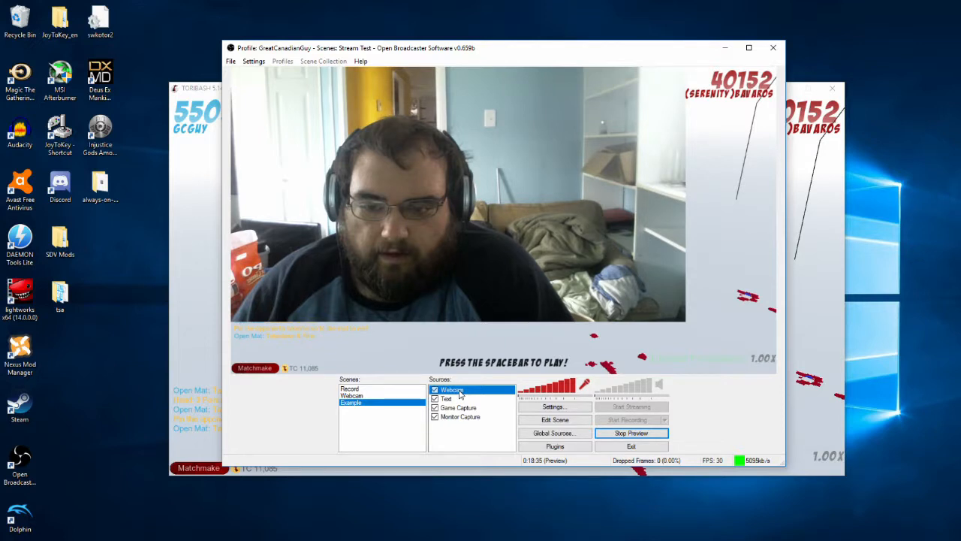
- Enable scene editing, shrink the webcam image to a small thumbnail and place it at the scene's bottom centre
click(555, 419)
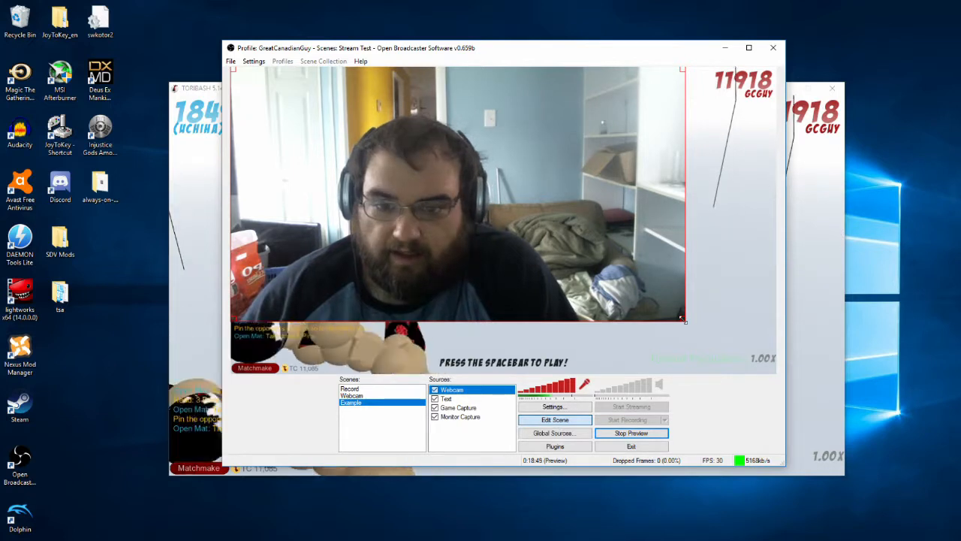
drag(683, 320, 329, 122)
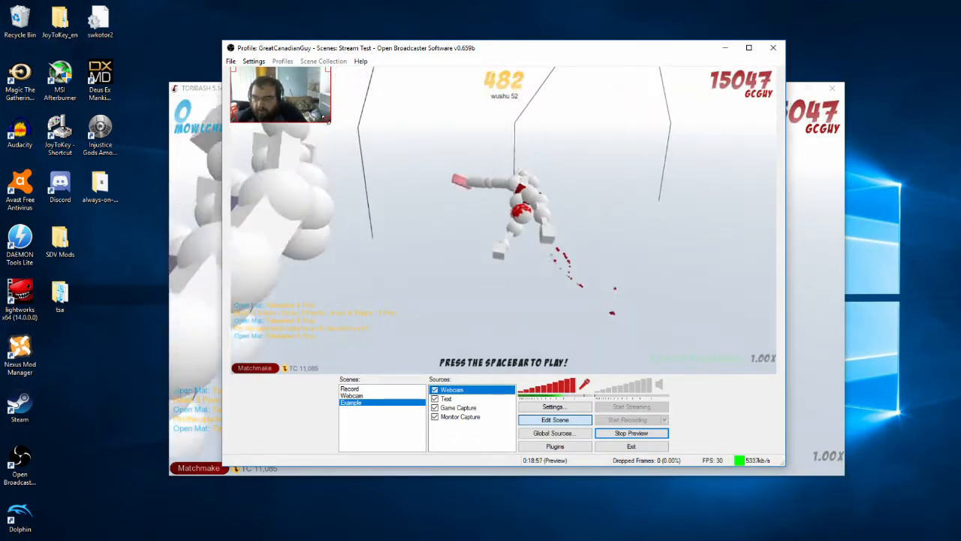
drag(260, 106, 481, 357)
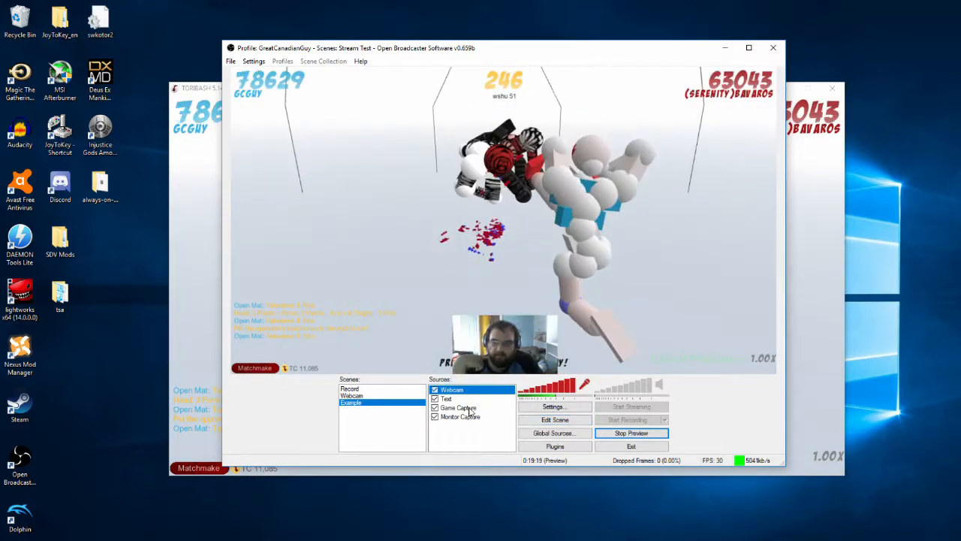
- Select the Game Capture, Text and Webcam sources in turn to review their order
click(461, 409)
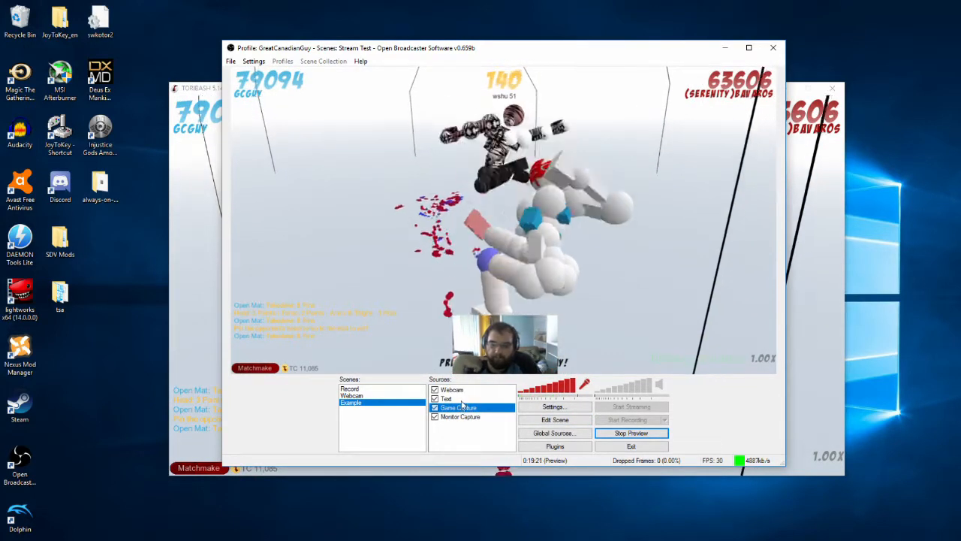
key(Up)
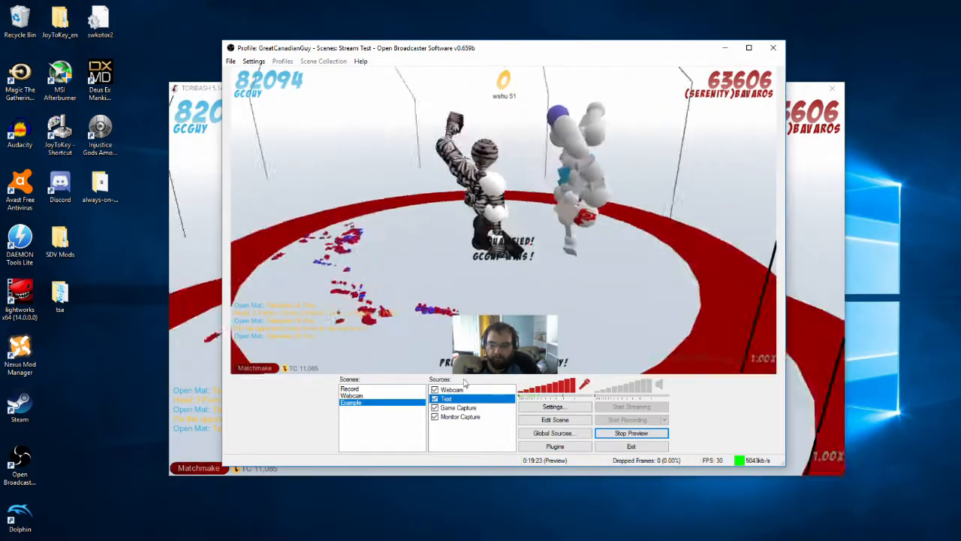
key(Up)
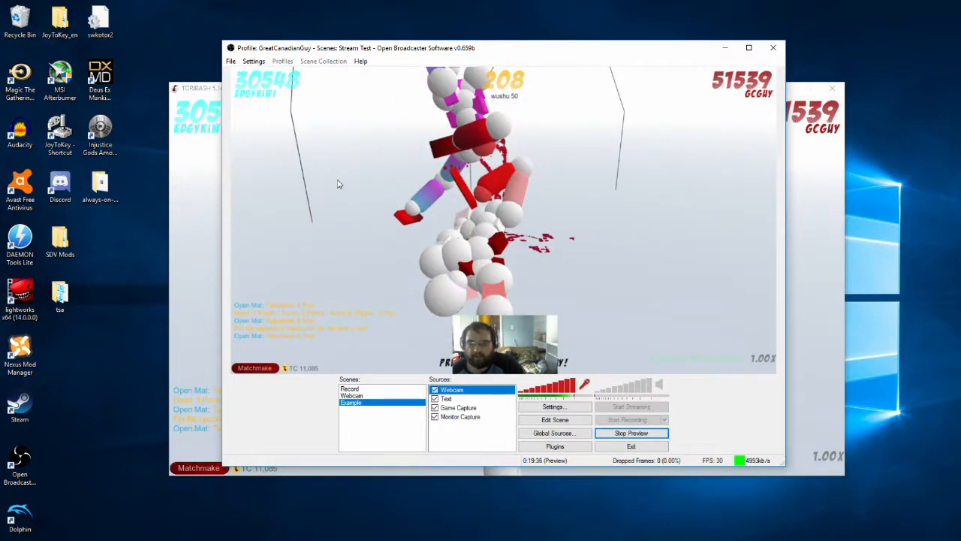
- Open the program settings and examine the video and audio encoding options, including the maximum bitrate
click(254, 61)
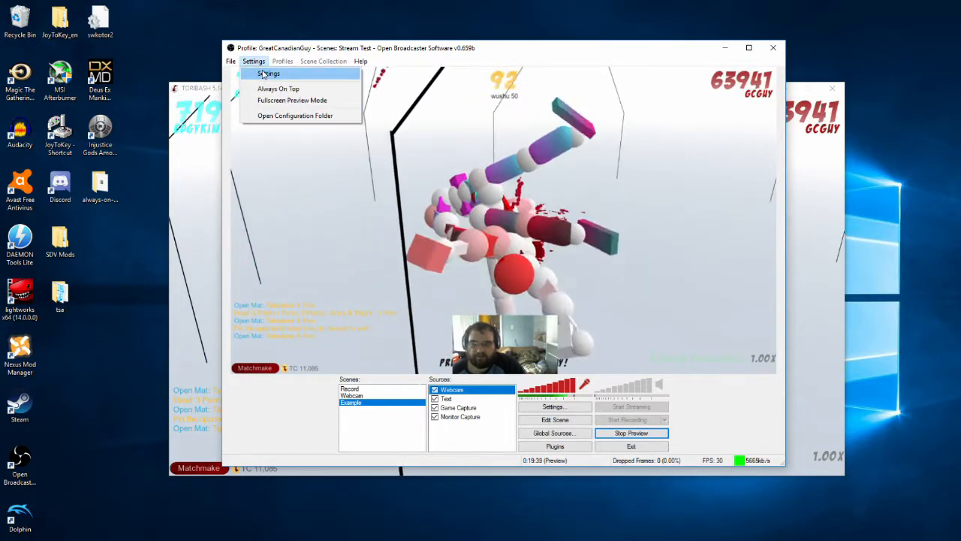
click(264, 74)
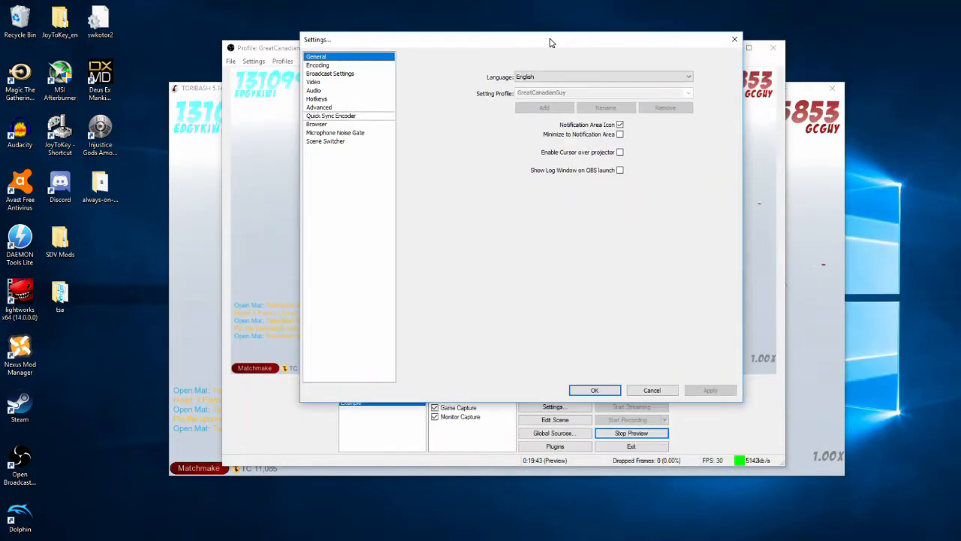
click(314, 66)
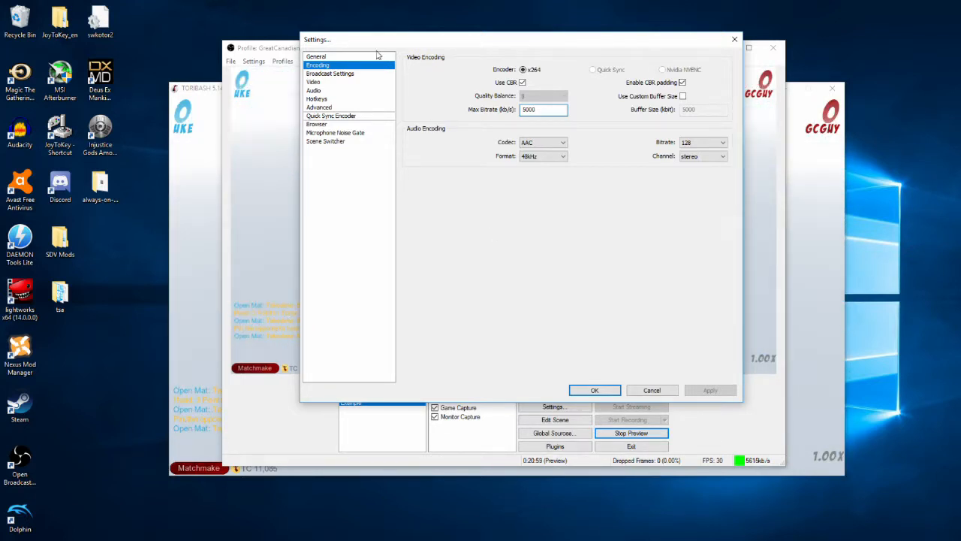
- Examine the broadcast settings, including the output mode choices and the recording file path
click(330, 74)
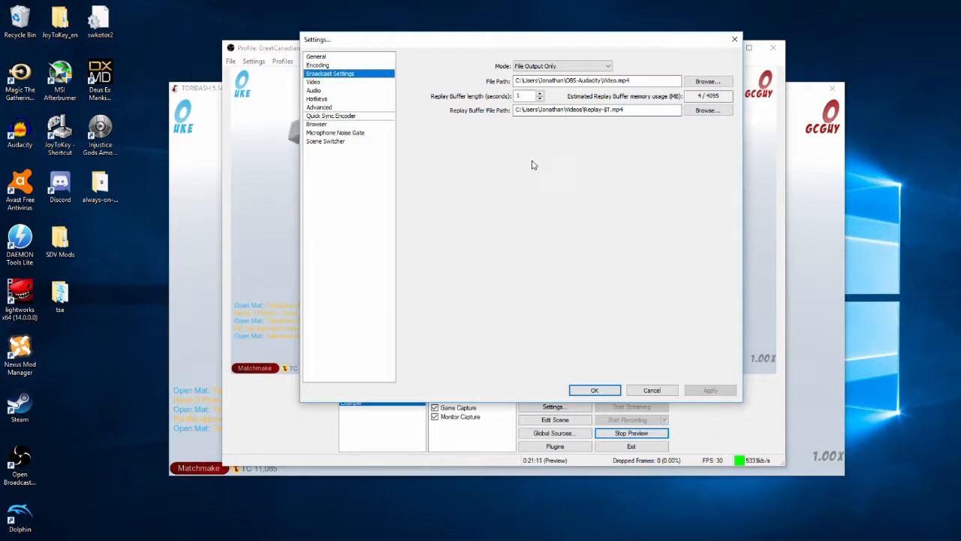
mouse_move(567, 86)
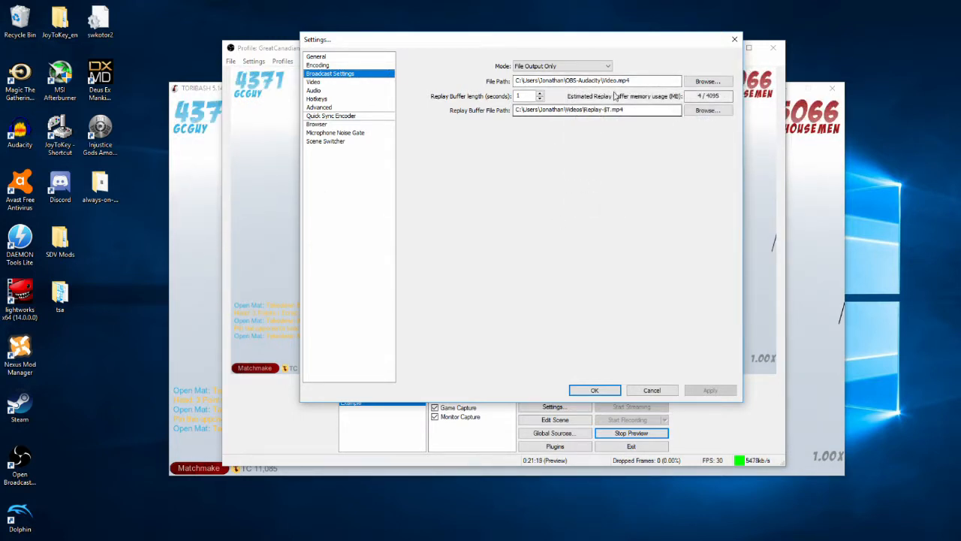
mouse_move(637, 80)
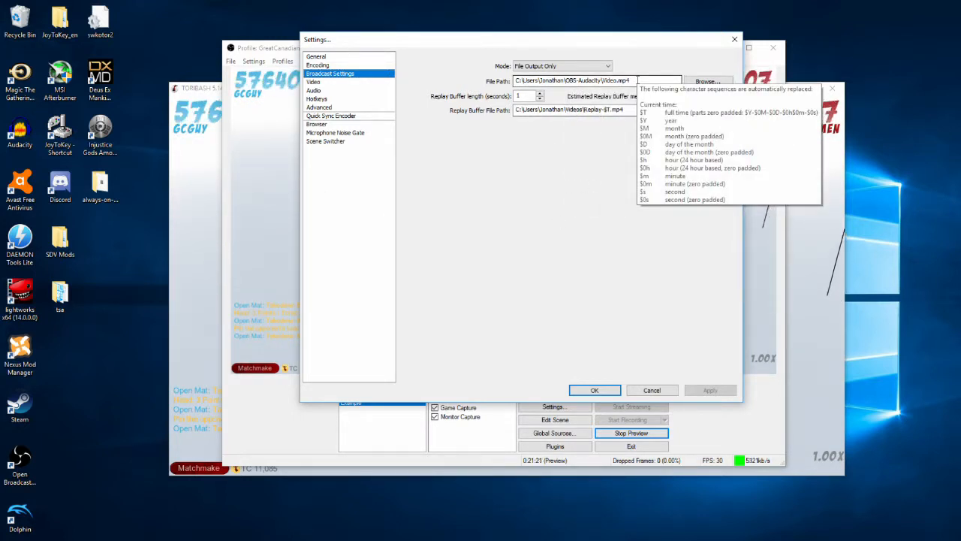
double_click(636, 80)
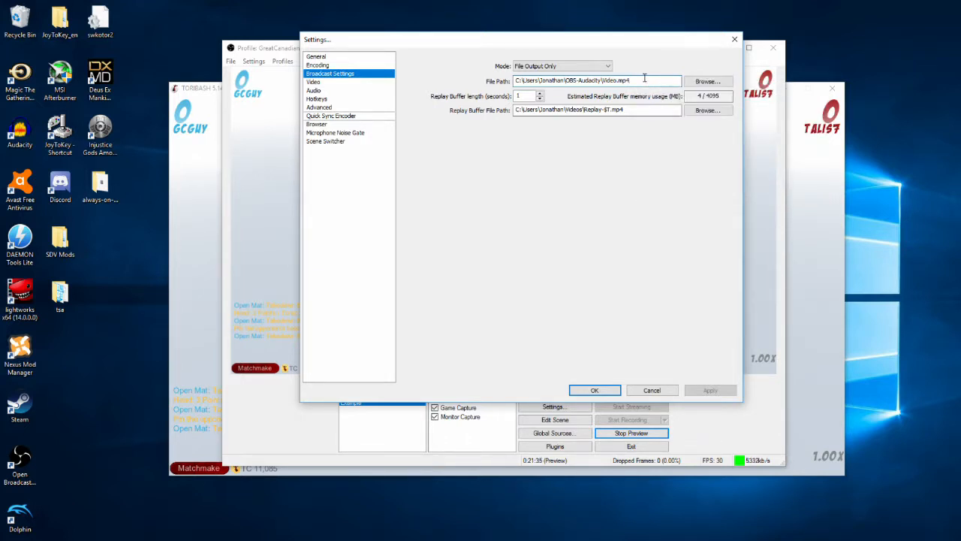
click(536, 69)
click(536, 69)
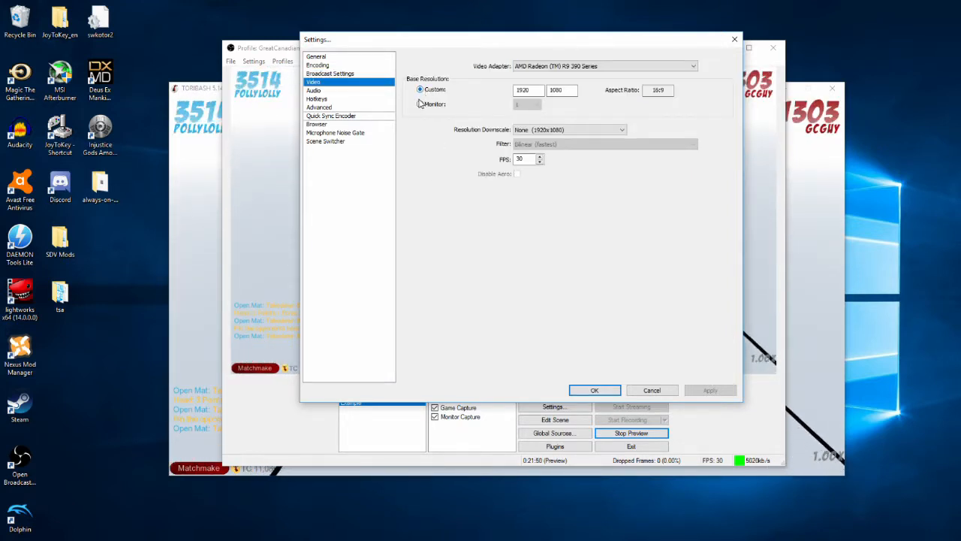
- Examine the video settings, comparing the Monitor and Custom base resolution modes and viewing the resolution downscale choices
click(420, 105)
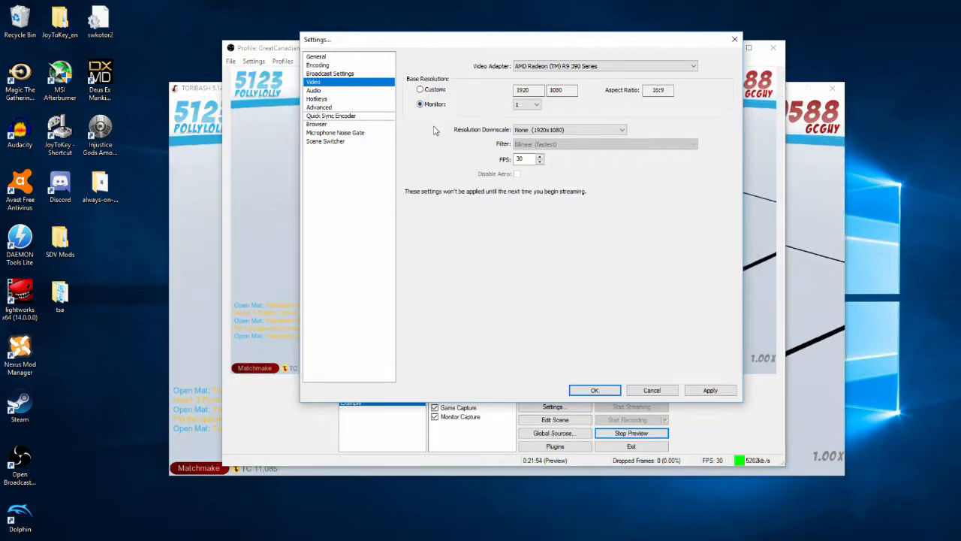
click(420, 89)
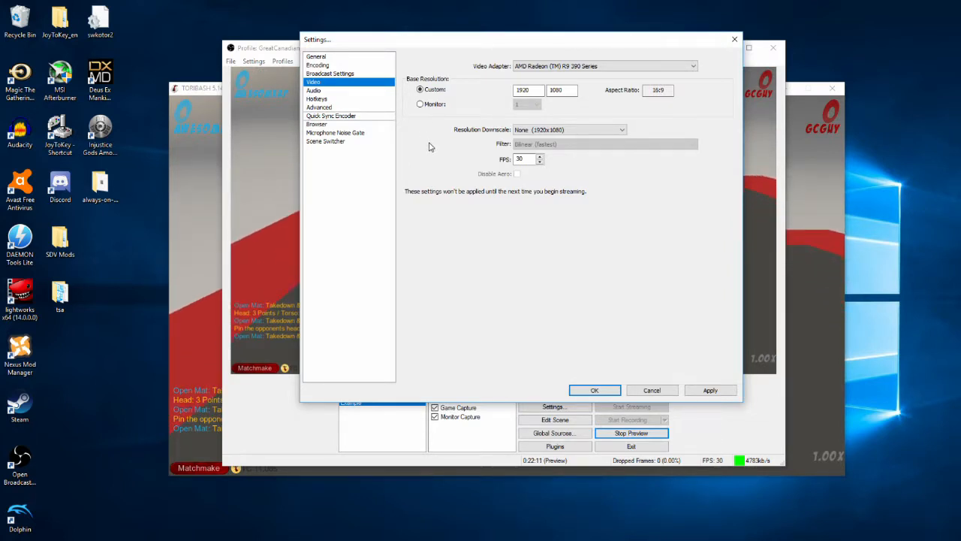
click(534, 131)
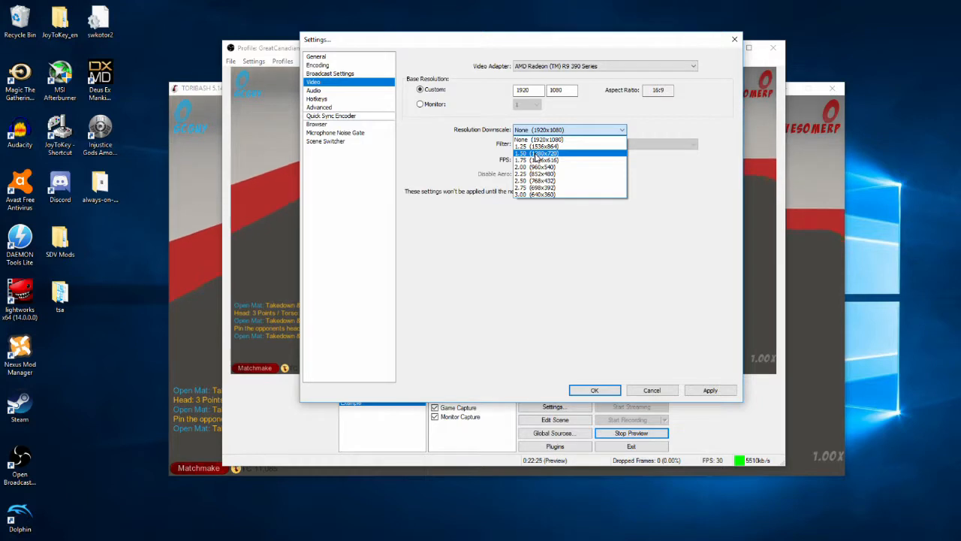
click(450, 155)
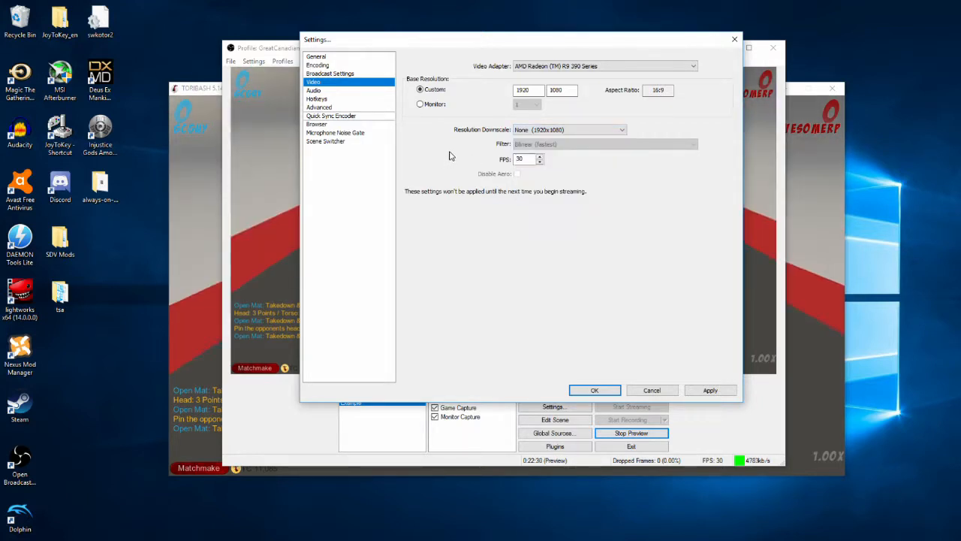
- Examine the audio settings' microphone and desktop audio device choices, glance at the encoding options and close the settings
click(328, 91)
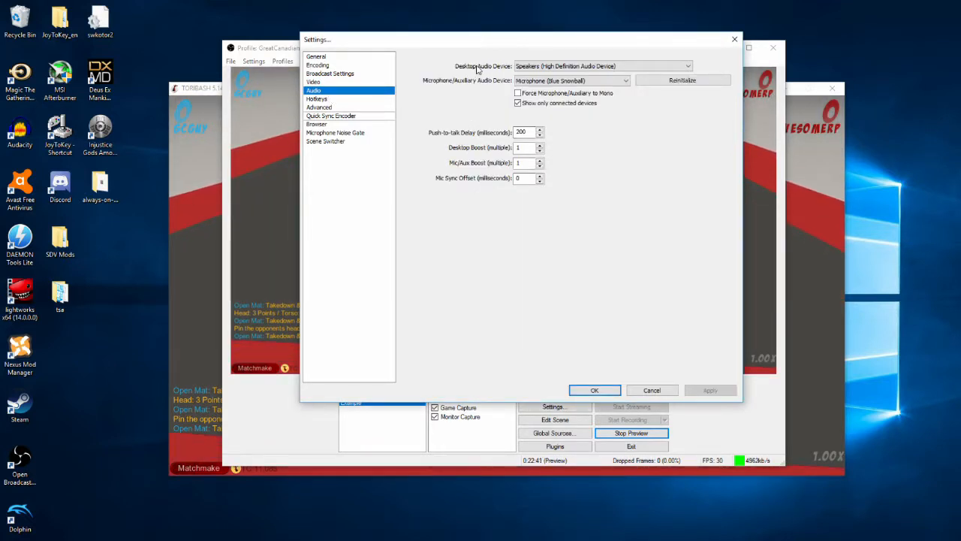
click(626, 82)
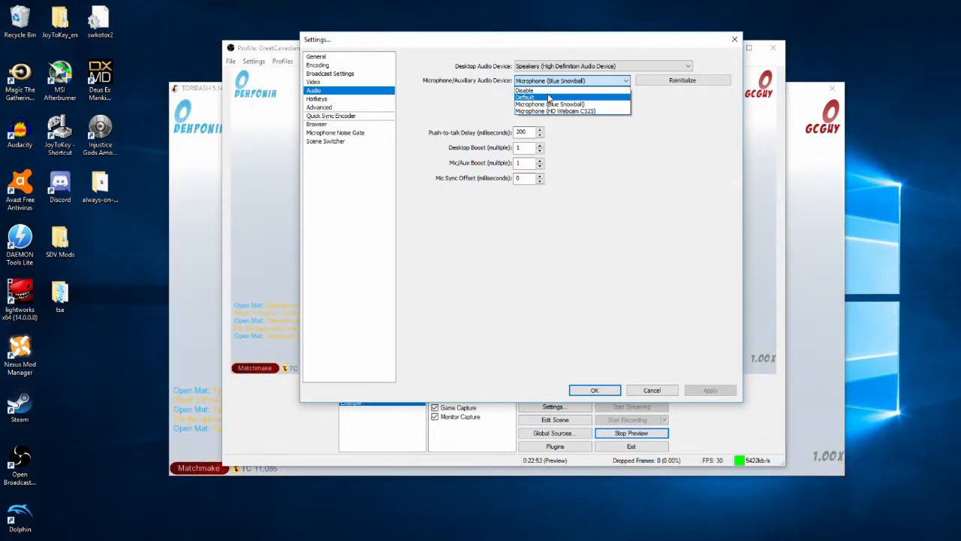
click(644, 117)
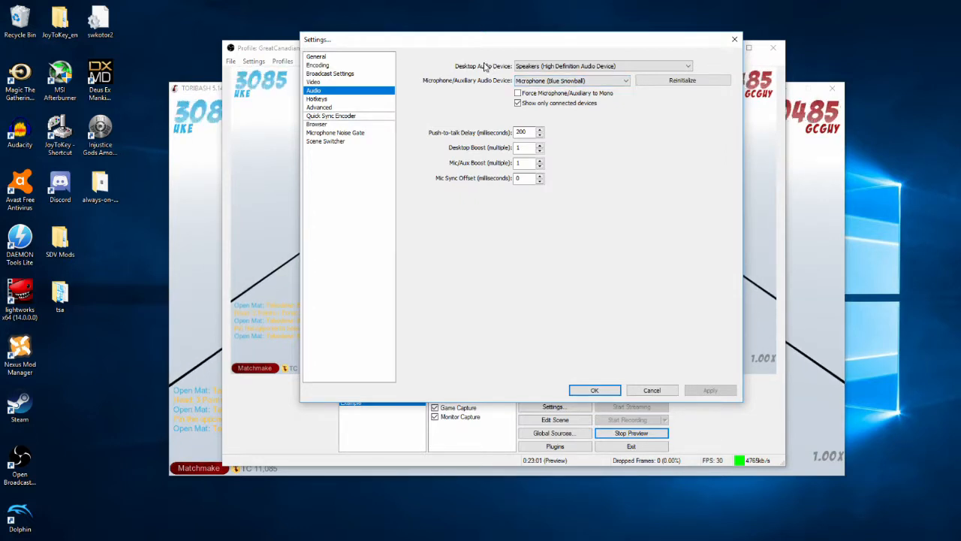
click(667, 66)
click(666, 66)
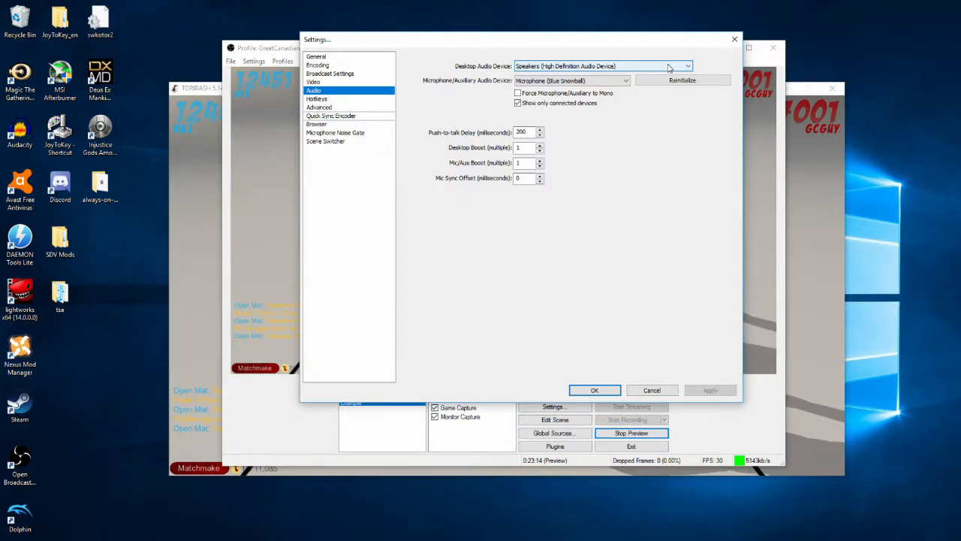
click(668, 67)
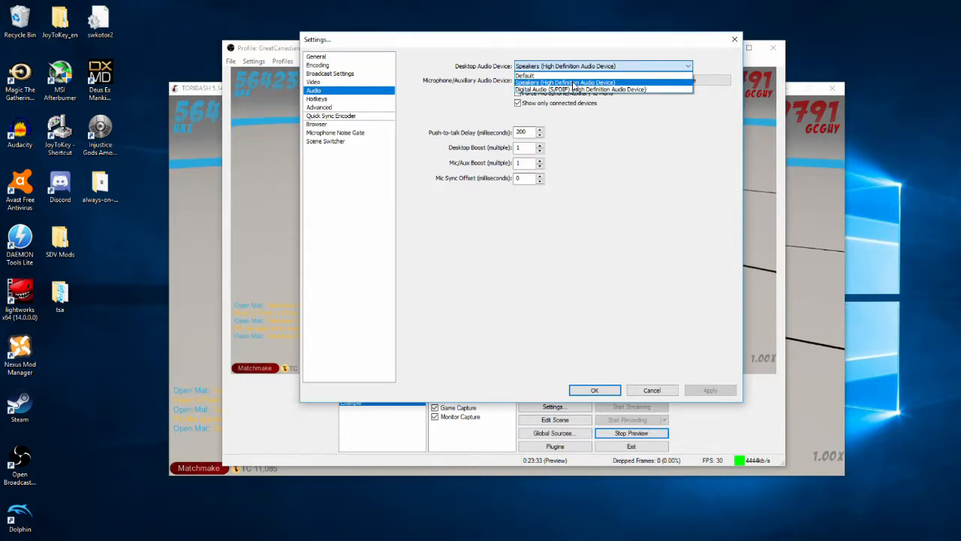
click(493, 69)
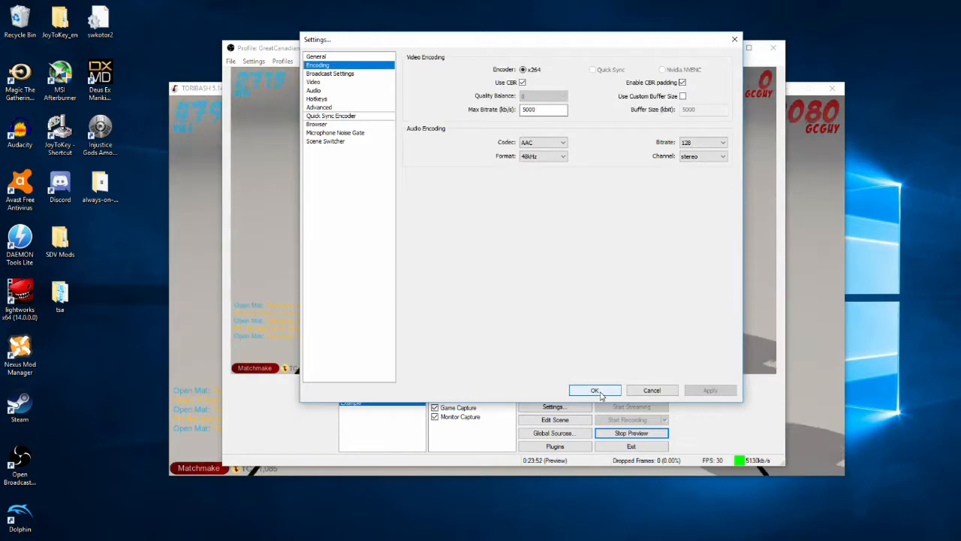
click(595, 390)
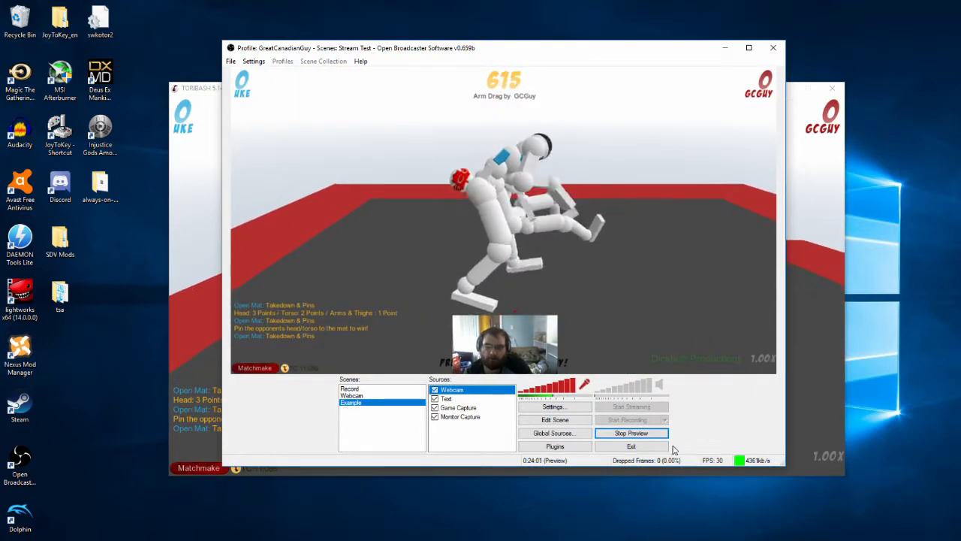
- Stop the preview, set the broadcast mode to Live Stream in the settings and review the available streaming services
click(631, 433)
click(254, 60)
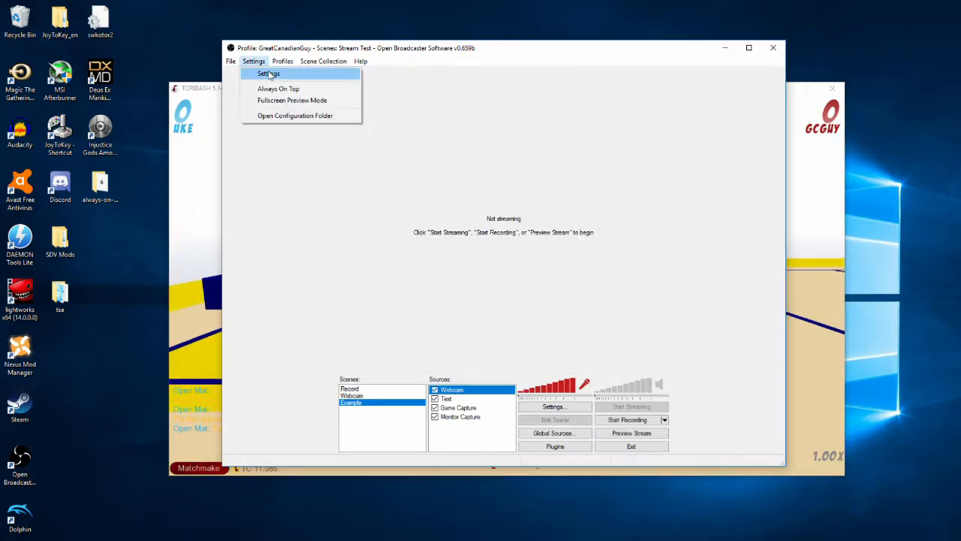
click(268, 73)
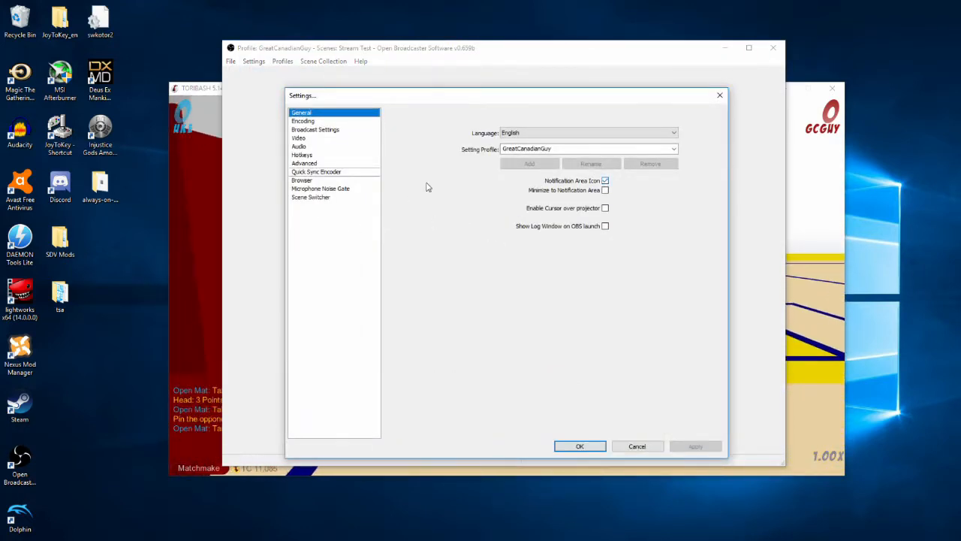
click(319, 130)
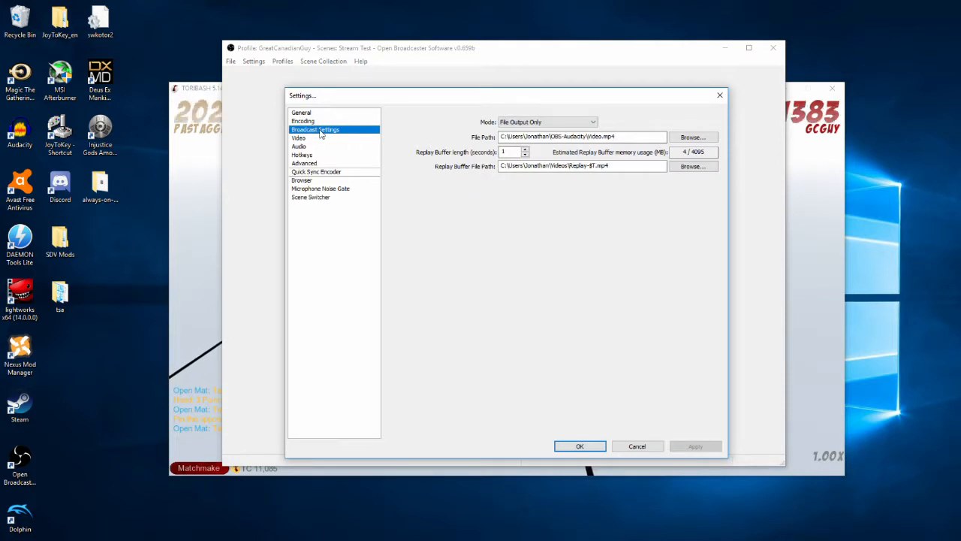
click(536, 122)
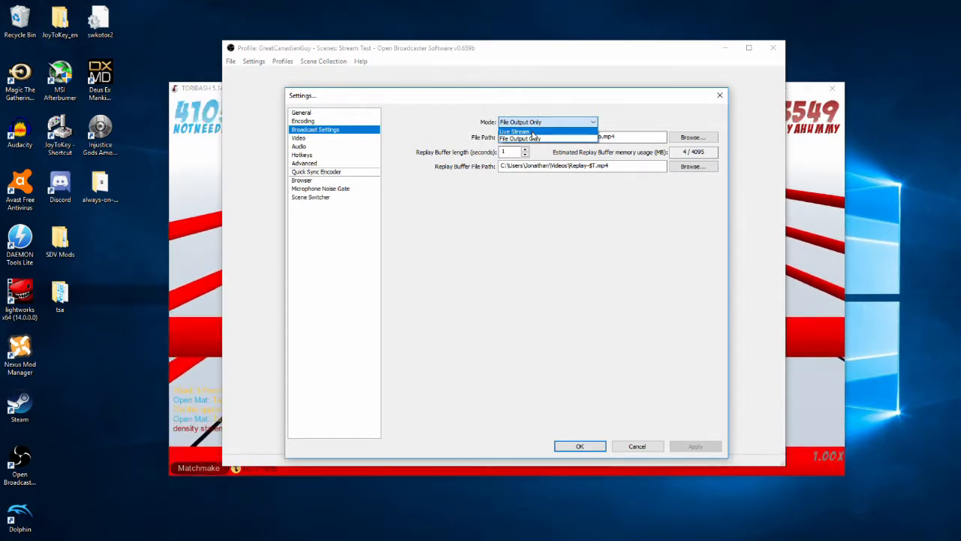
click(533, 132)
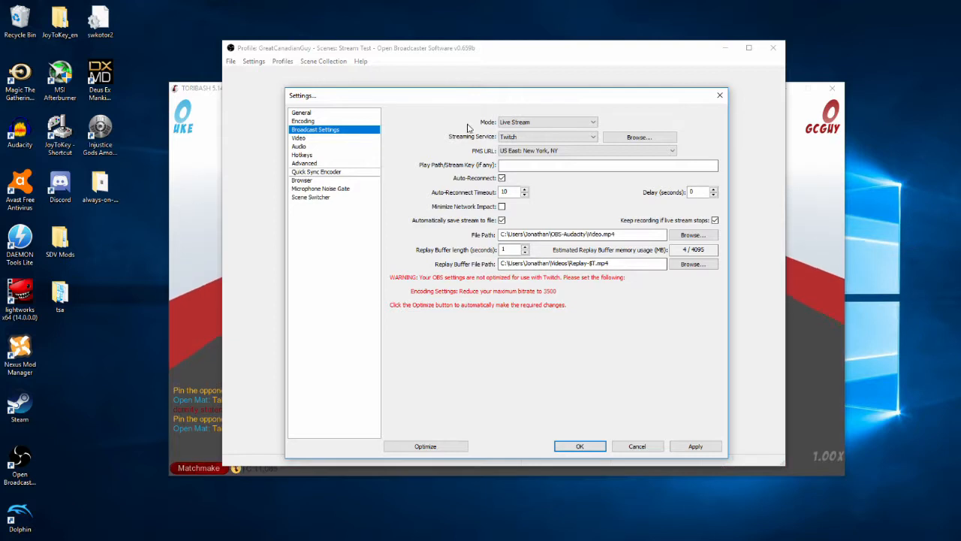
click(528, 138)
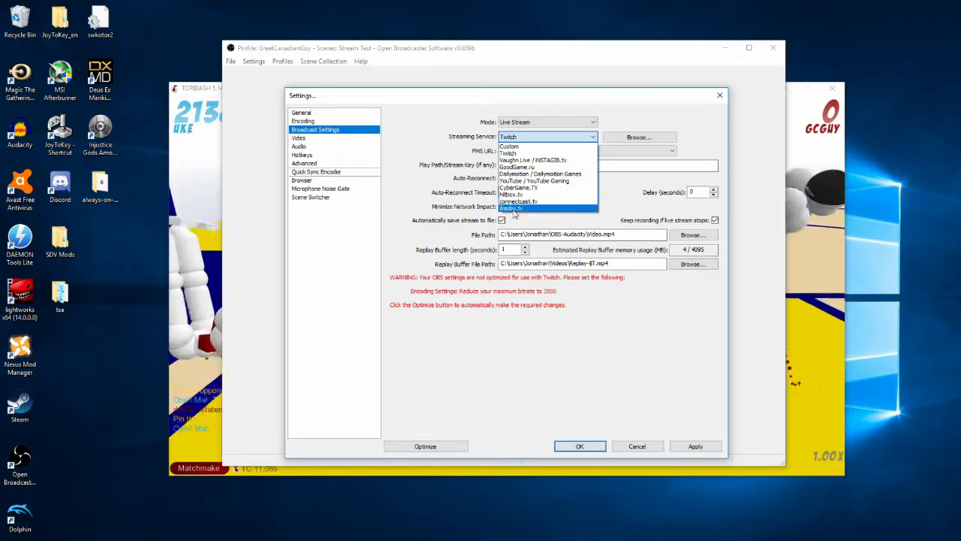
click(465, 144)
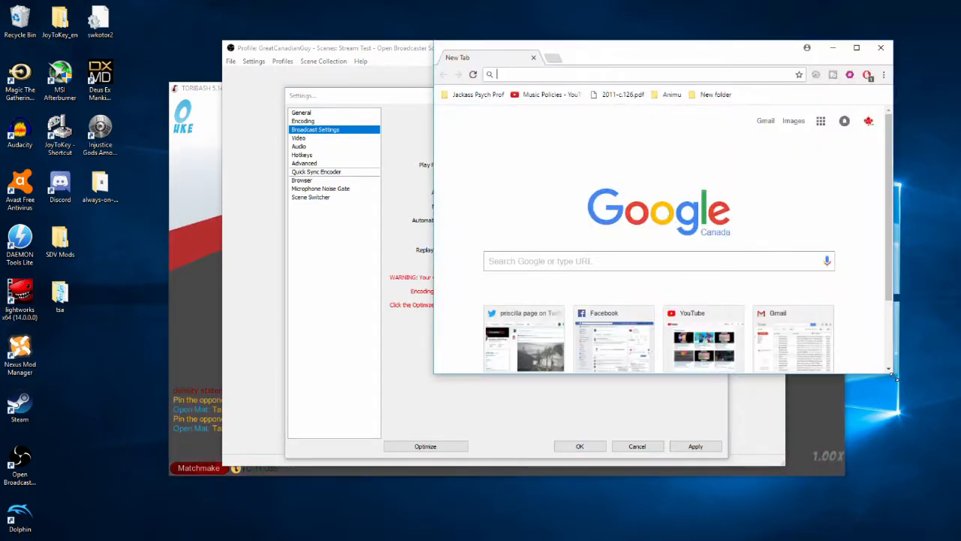
- Switch to the web browser, widen its window, and reveal the stream key in the Twitch dashboard's stream preferences
drag(892, 377, 960, 492)
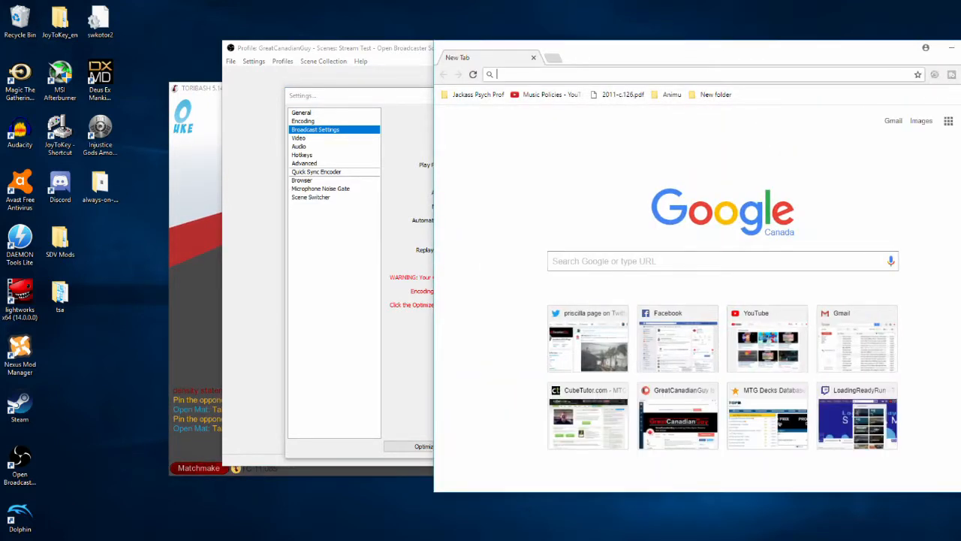
click(549, 324)
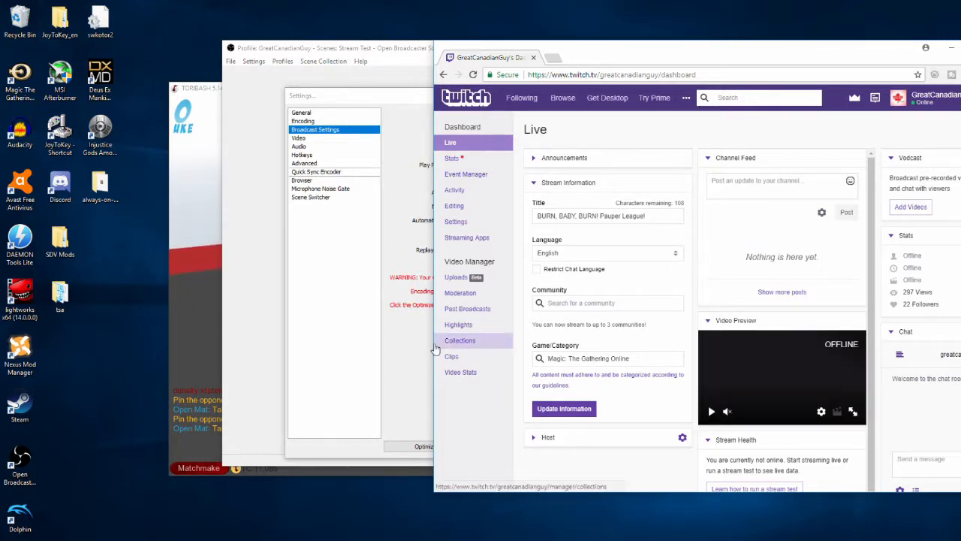
drag(433, 345, 302, 345)
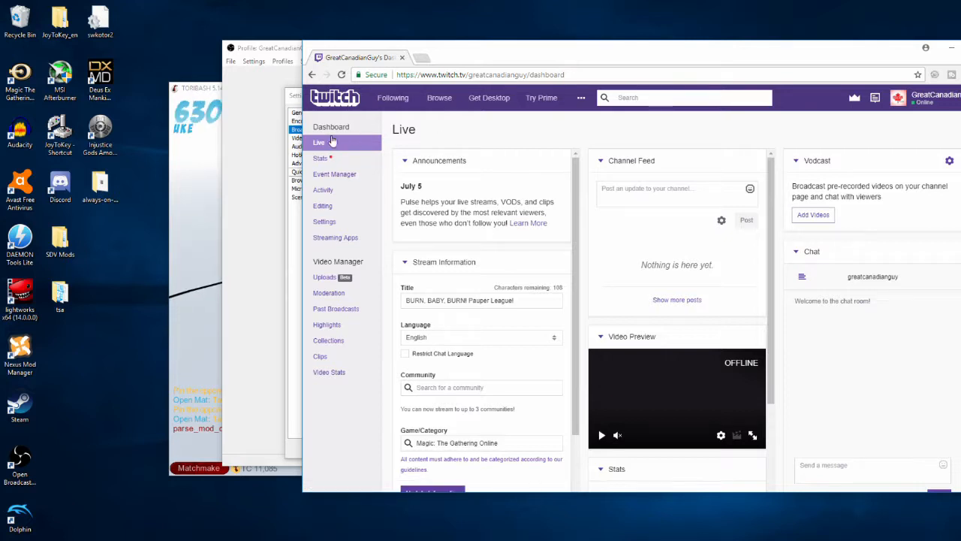
click(325, 223)
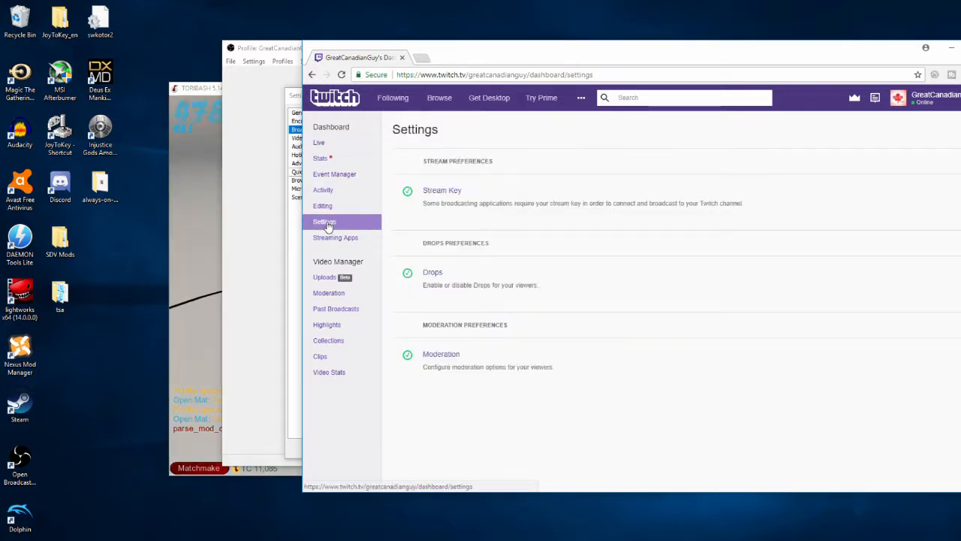
click(442, 192)
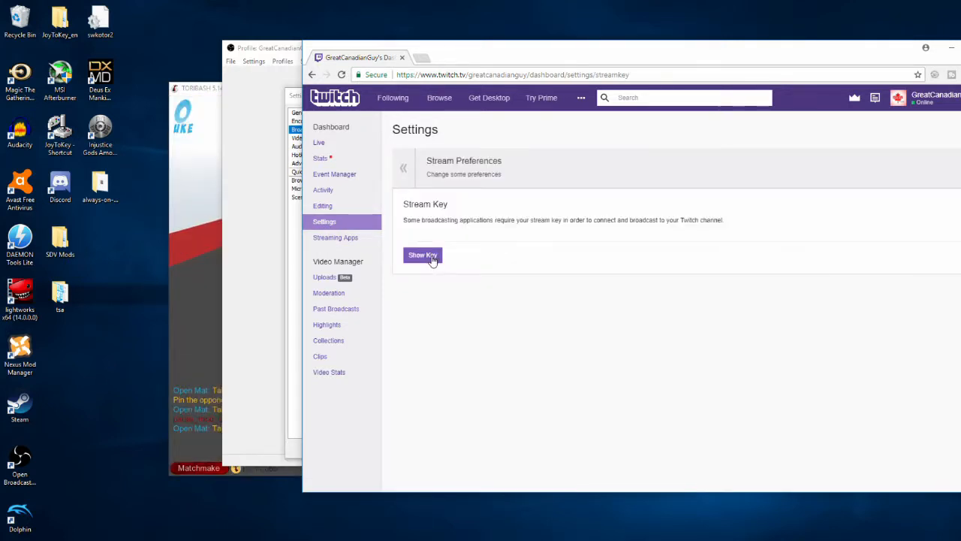
click(426, 256)
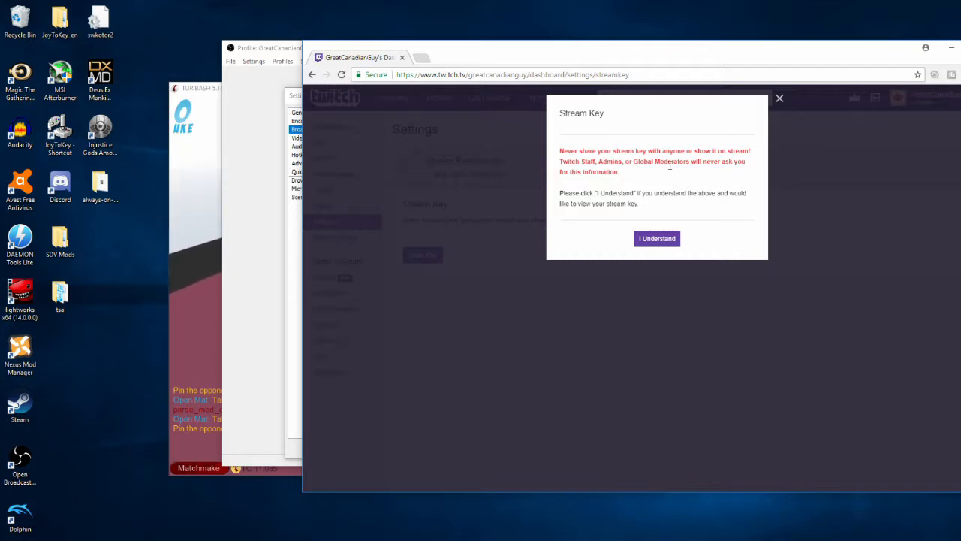
click(657, 239)
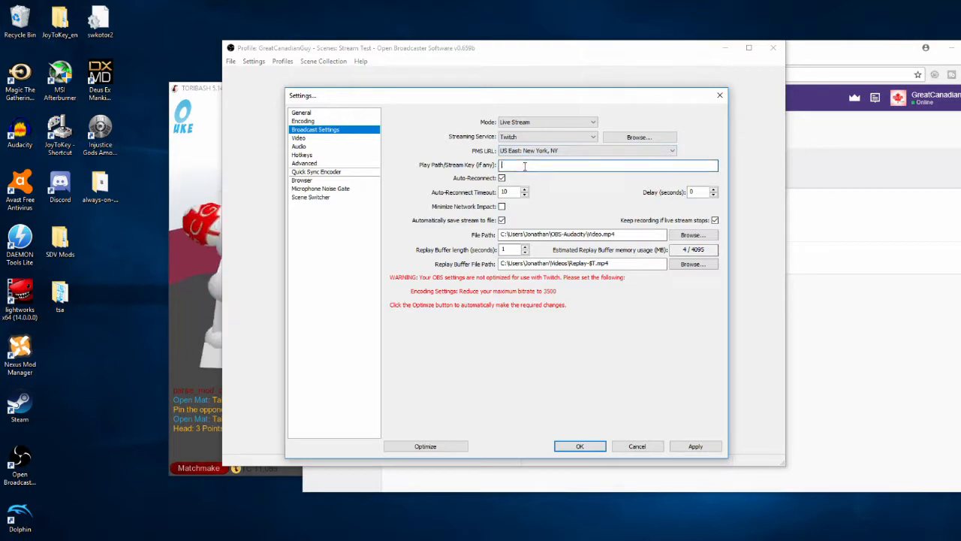
- Return to the Open Broadcaster Software broadcast settings, paste the Twitch stream key into its field and apply the change
click(509, 164)
key(ctrl+v)
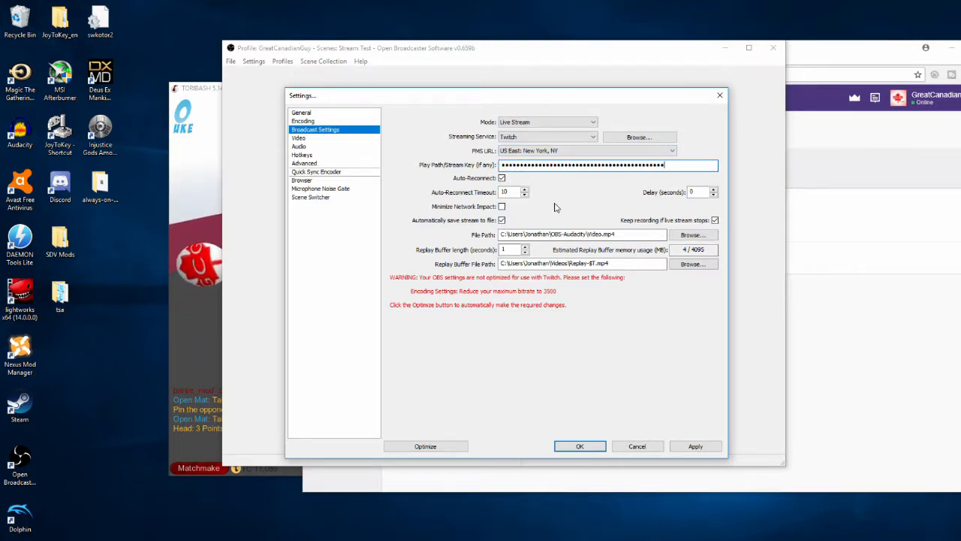
click(697, 446)
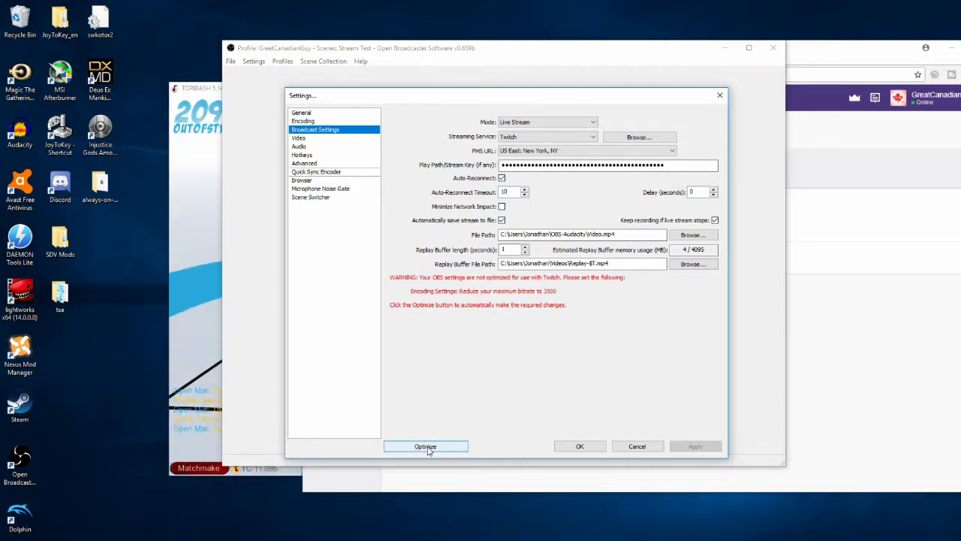
- Set the maximum video bitrate to 3000 kb/s in the encoding settings and apply it
click(323, 122)
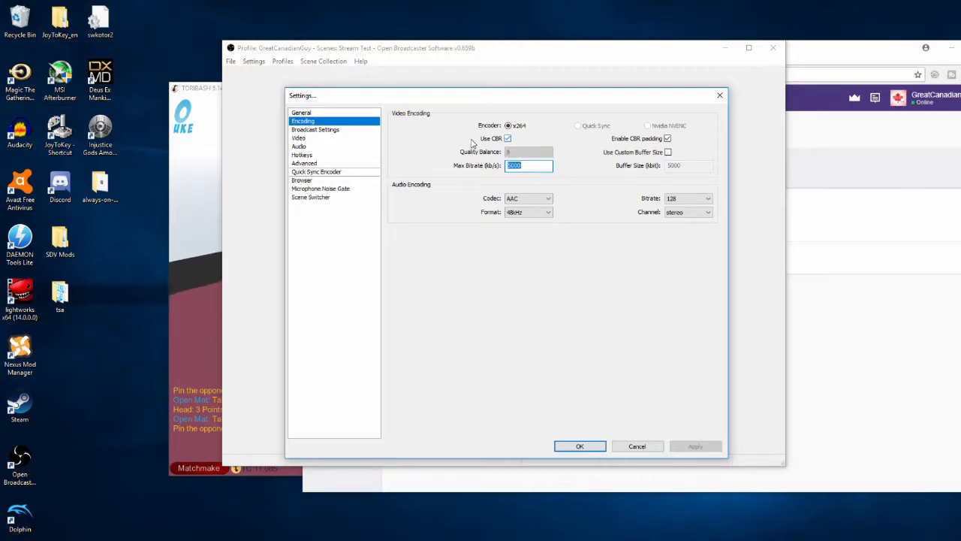
text(3500)
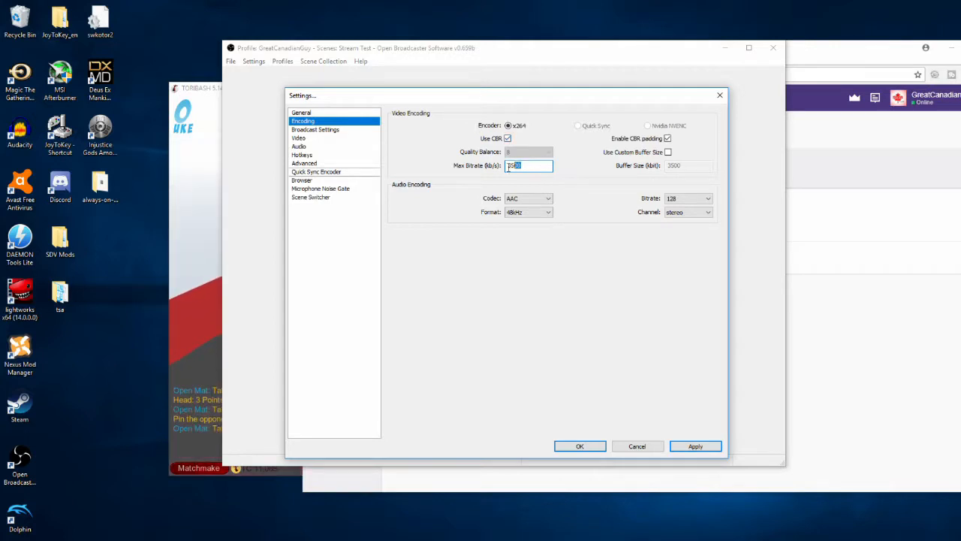
text(3)
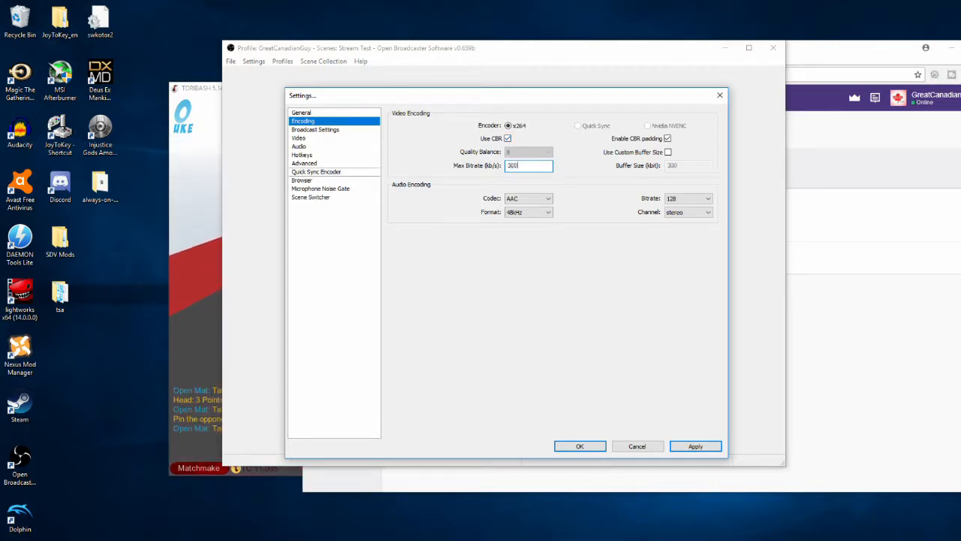
click(697, 447)
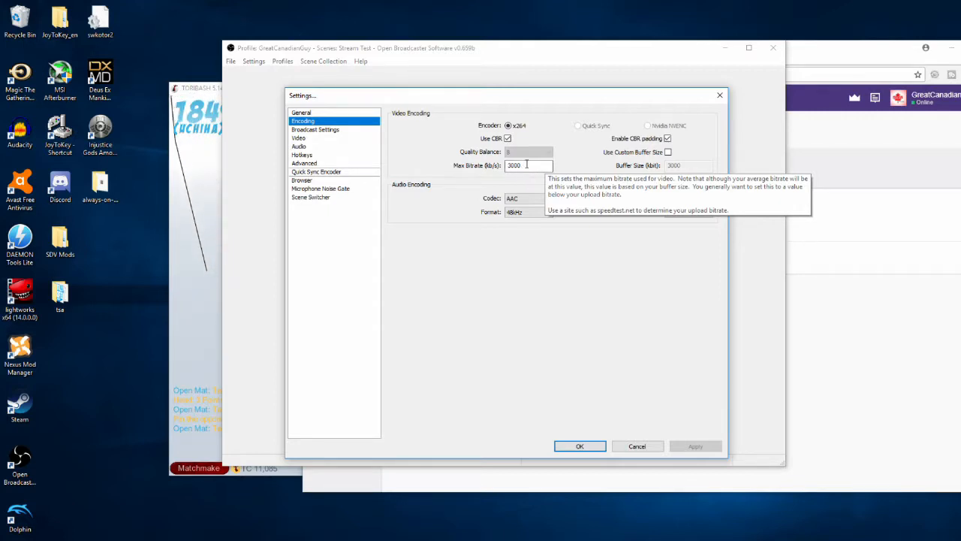
- Try a lower maximum bitrate, restore it to 3000 kb/s, and save and close the settings
double_click(538, 166)
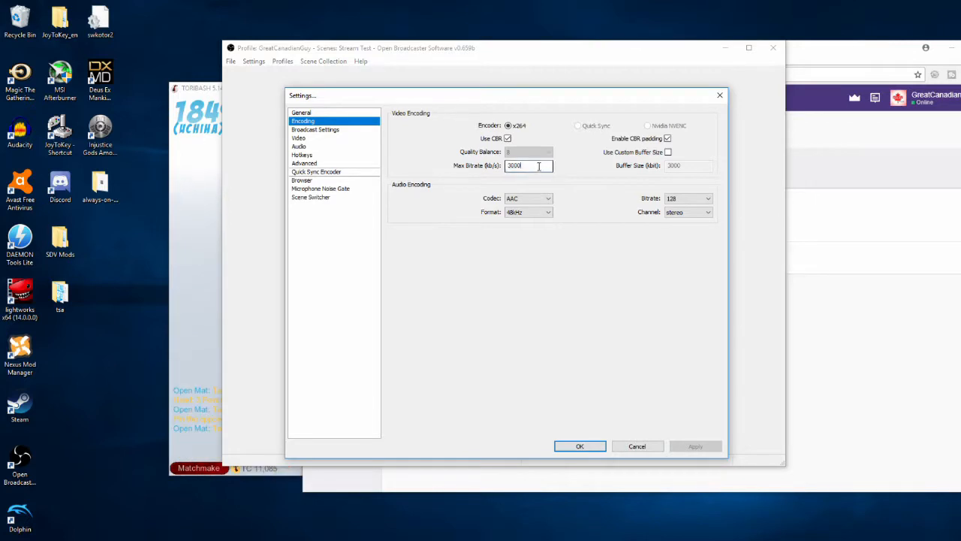
text(2)
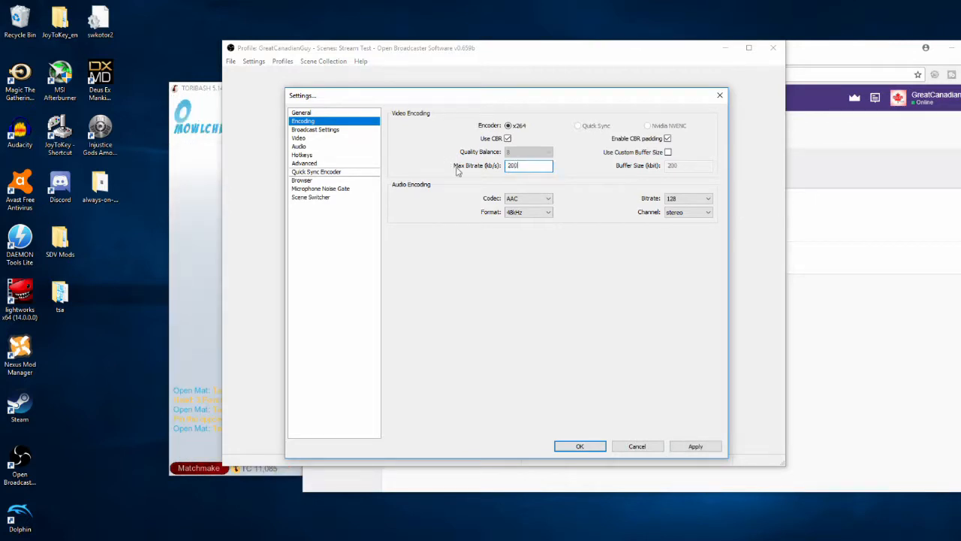
double_click(533, 165)
text(3000)
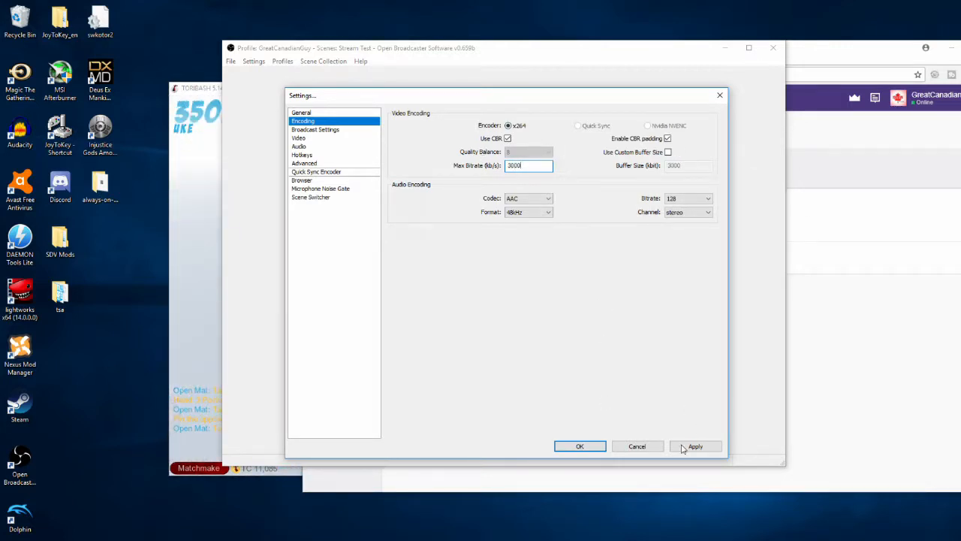
click(691, 447)
click(579, 446)
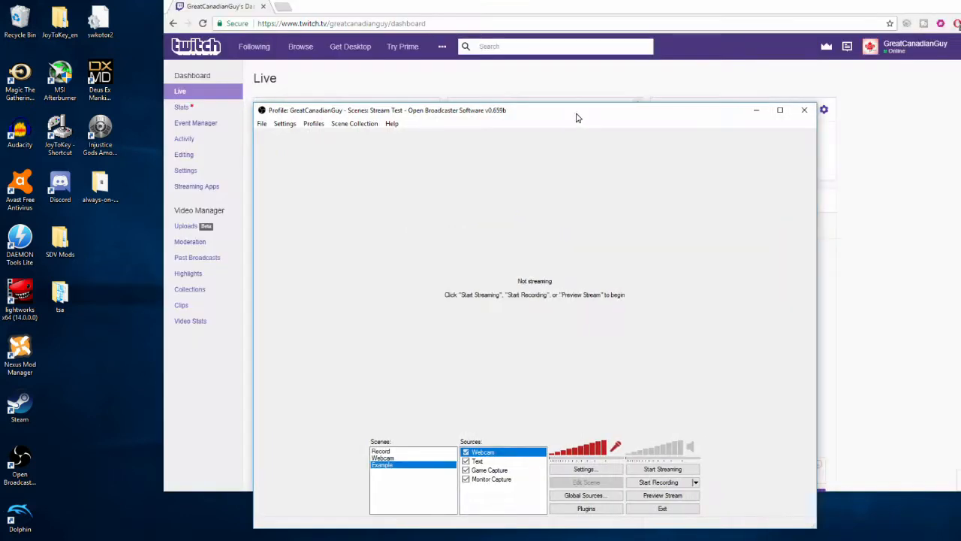
- Examine the video preview, stats and chat on the Twitch live dashboard, and return to Open Broadcaster Software
click(568, 18)
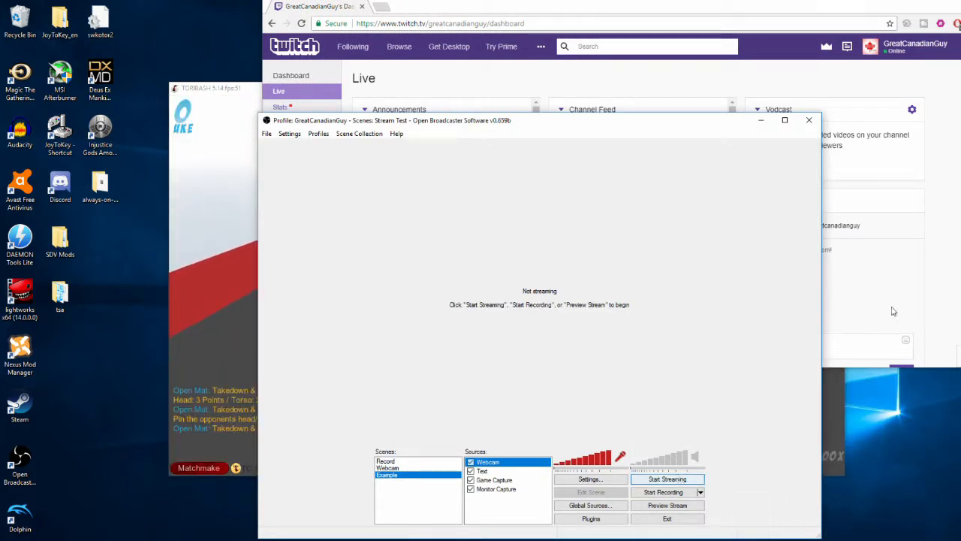
click(907, 255)
scroll(631, 245, down, 2)
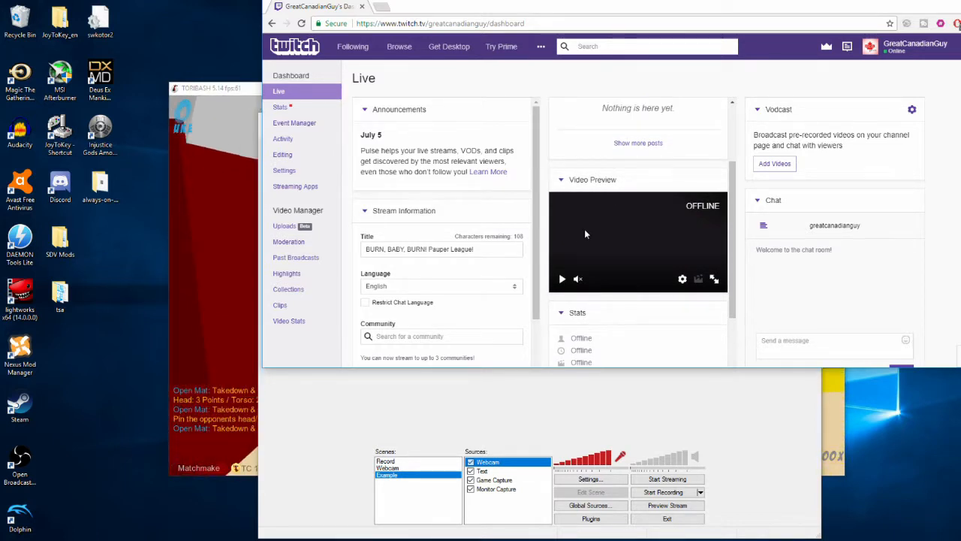
scroll(957, 236, down, 1)
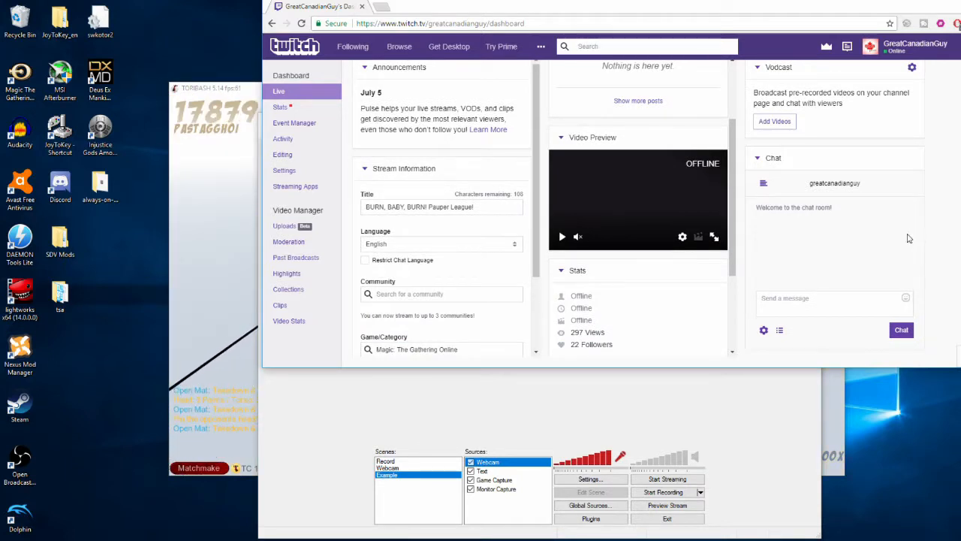
click(504, 434)
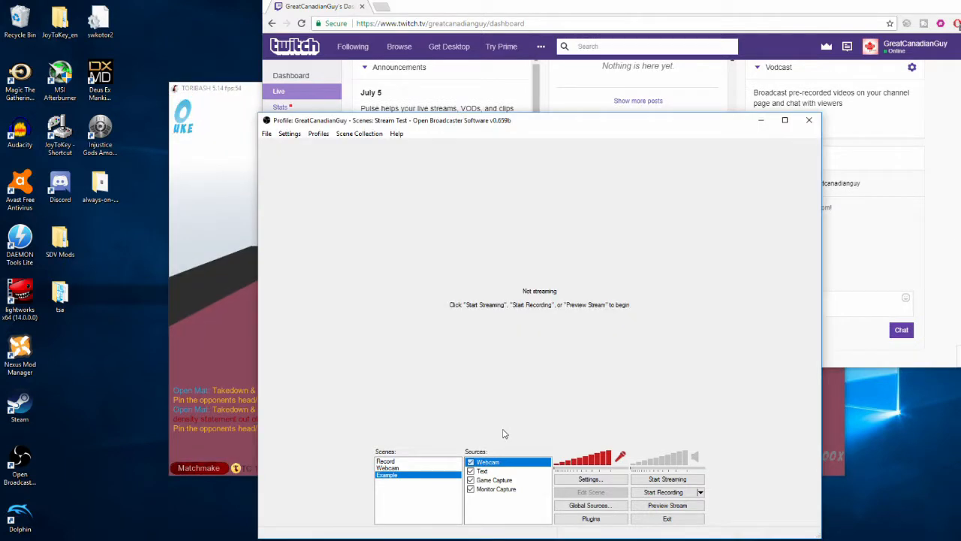